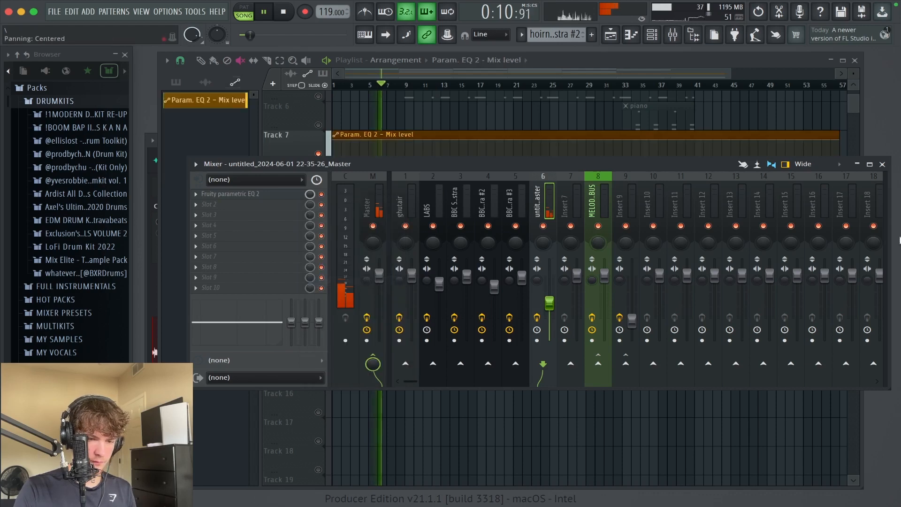
Step: Close the mixer, restore the deleted Param. EQ 2 mix level clip on Track 7 and stop playback
click(882, 164)
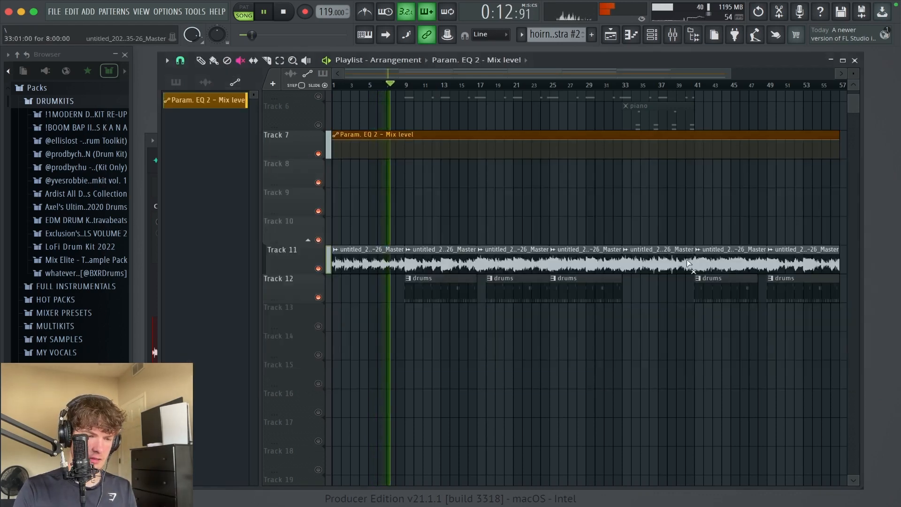
drag(331, 100, 650, 297)
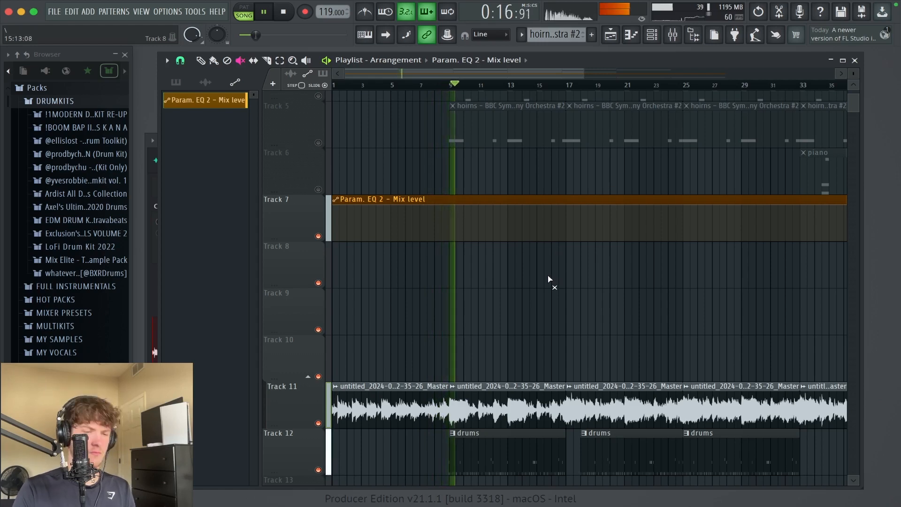
drag(552, 314, 248, 164)
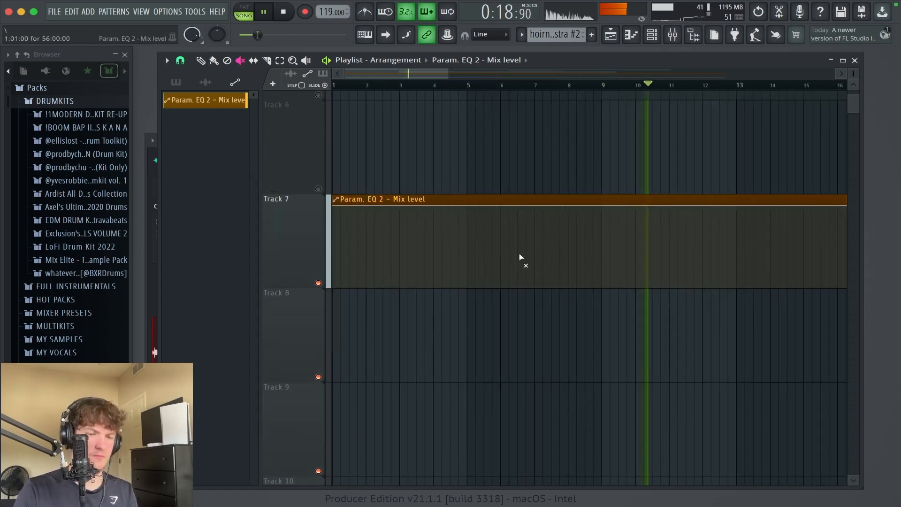
right_click(601, 268)
key(super+z)
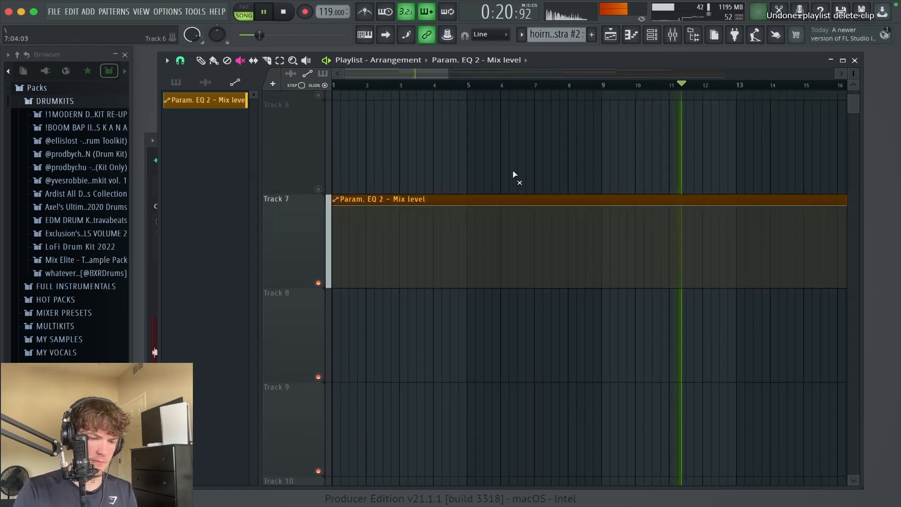
key(space)
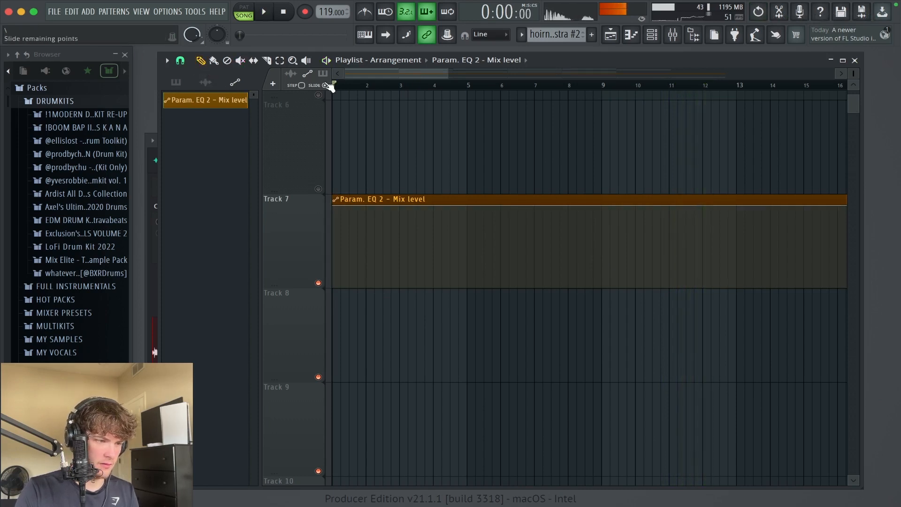
Step: Shape the Param. EQ 2 mix level automation to stay at zero until bar 9 and jump straight to full there
click(603, 260)
drag(602, 258, 607, 193)
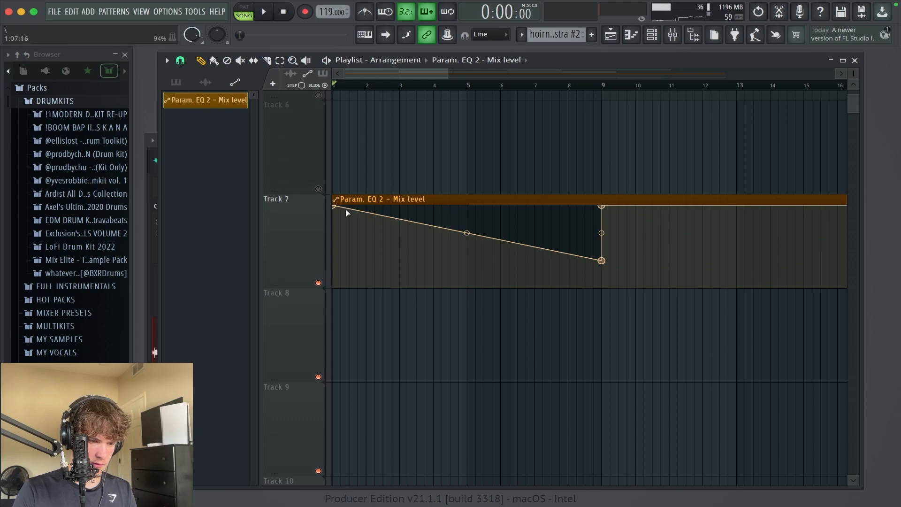
drag(338, 208, 333, 287)
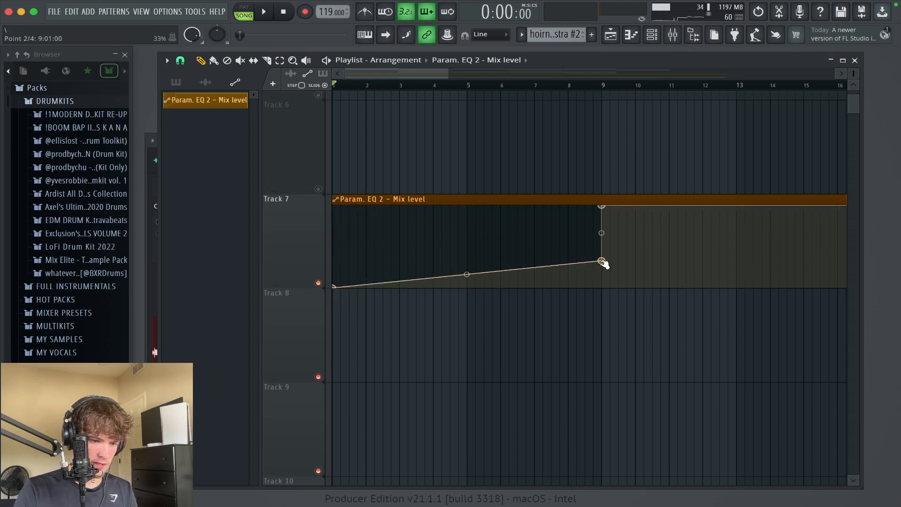
drag(602, 261, 604, 302)
ctrl+right_click(610, 352)
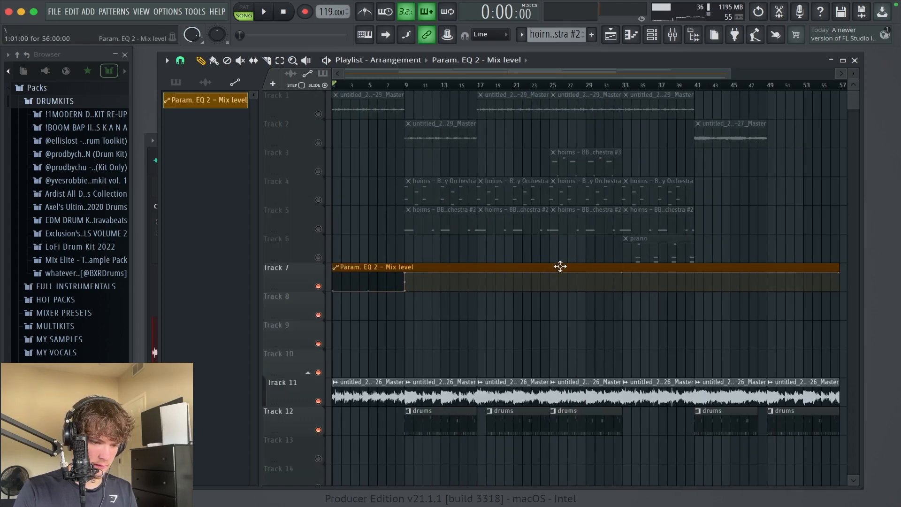
Step: Move the Param. EQ 2 mix level clip to Track 10, directly above the melody audio, and play the opening
drag(561, 267, 559, 365)
drag(580, 463, 188, 228)
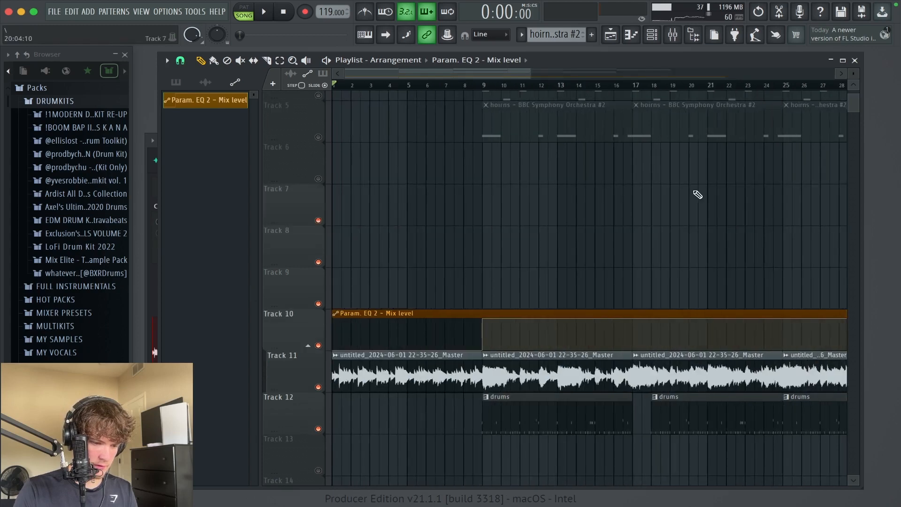
key(space)
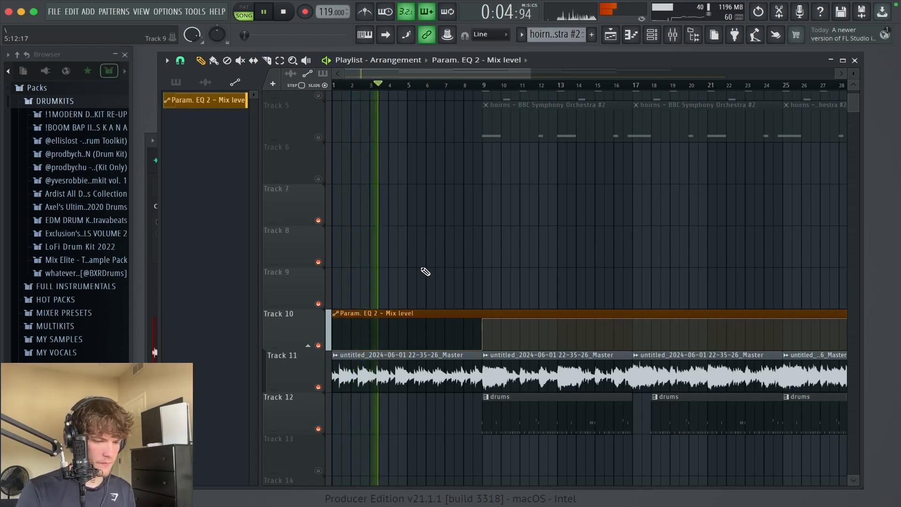
key(space)
Step: Select all automation, melody and drum clips on Tracks 10 to 12 and shift them one bar later
drag(422, 268, 786, 478)
ctrl+right_click(447, 450)
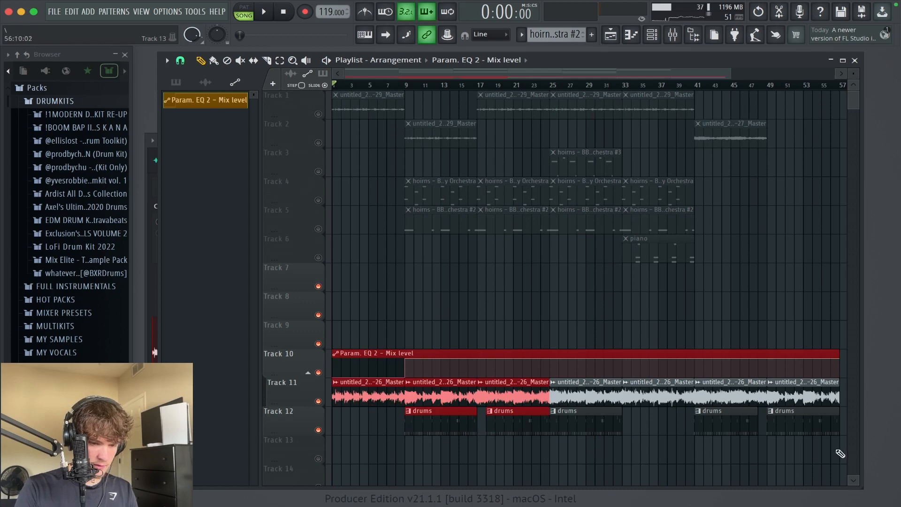
drag(837, 433, 402, 354)
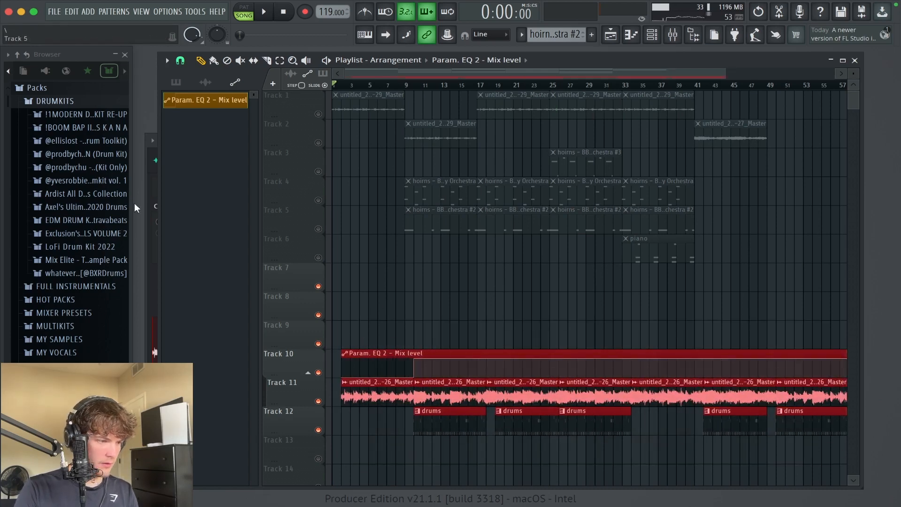
click(79, 180)
drag(93, 360, 368, 333)
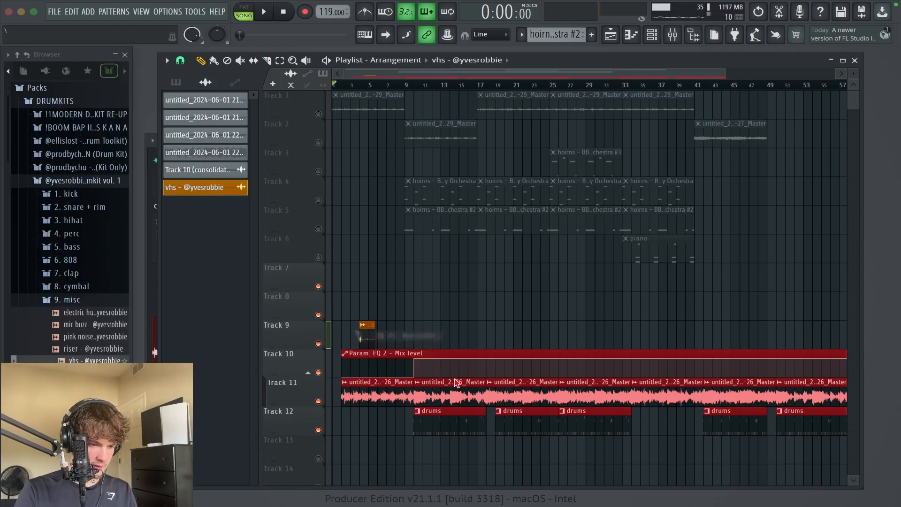
scroll(367, 331, up, 5)
drag(473, 331, 325, 324)
key(space)
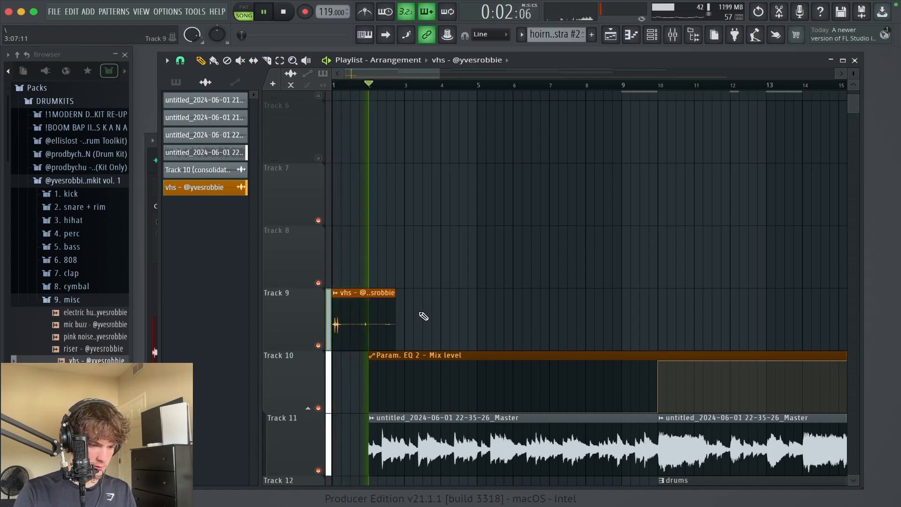
key(space)
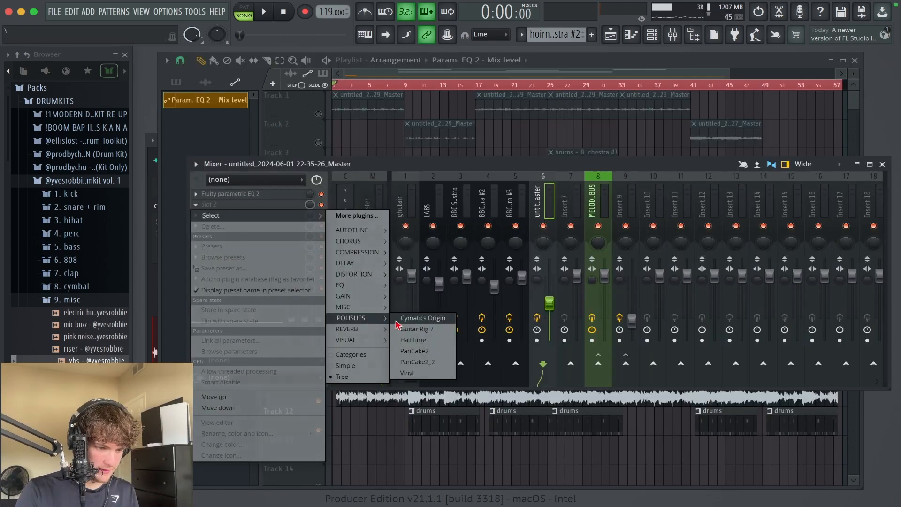
click(399, 319)
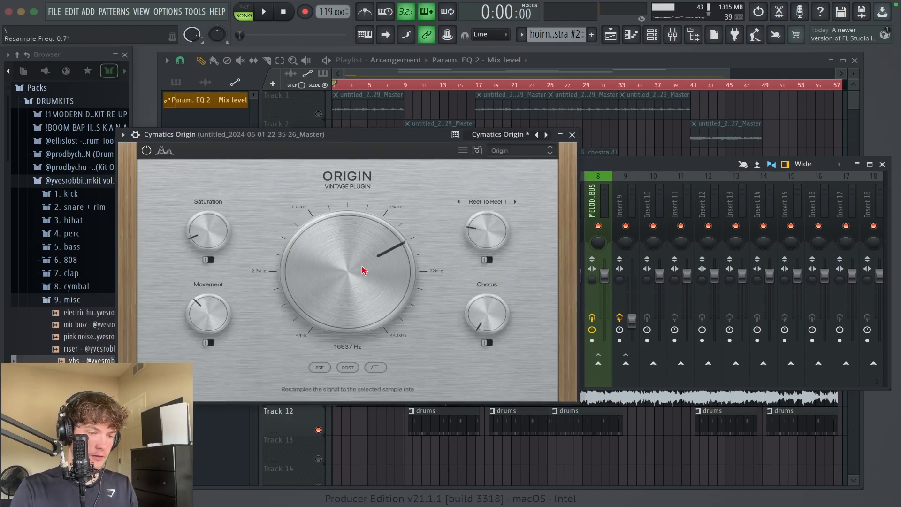
Step: Load the Record Player factory preset in Cymatics Origin on the melody's mixer track and close the plugin
click(521, 150)
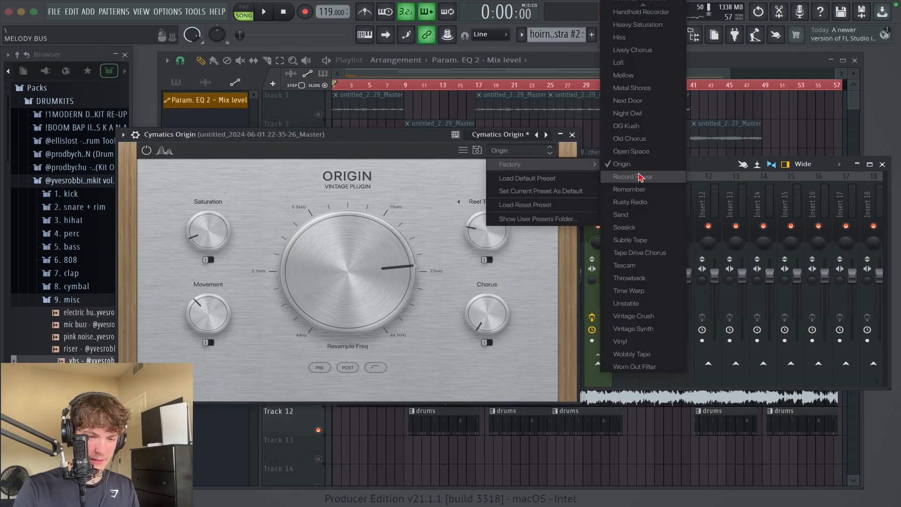
click(638, 175)
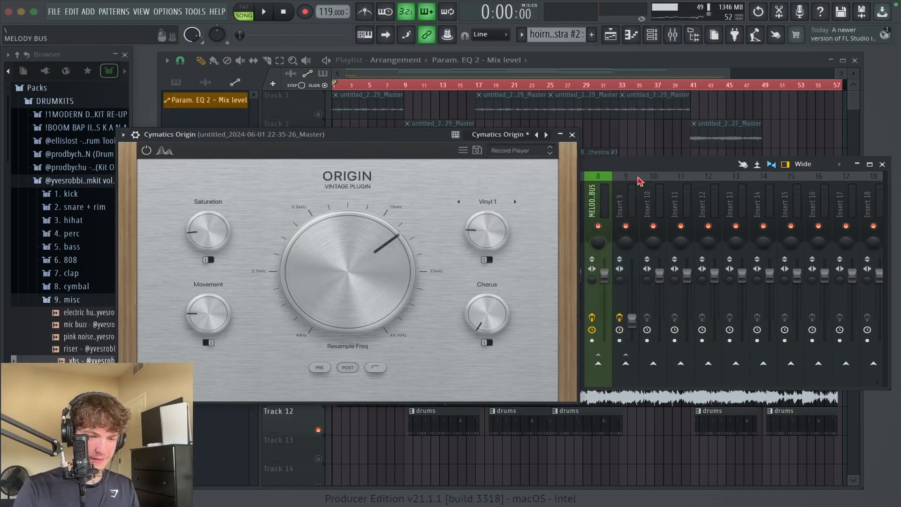
click(572, 134)
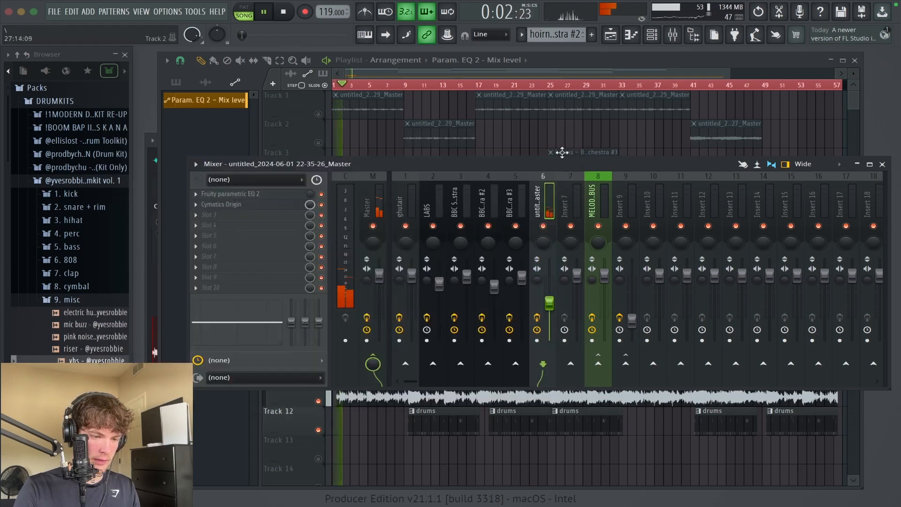
Step: Create an automation clip for the Cymatics Origin mix level and close the mixer
right_click(311, 205)
click(350, 289)
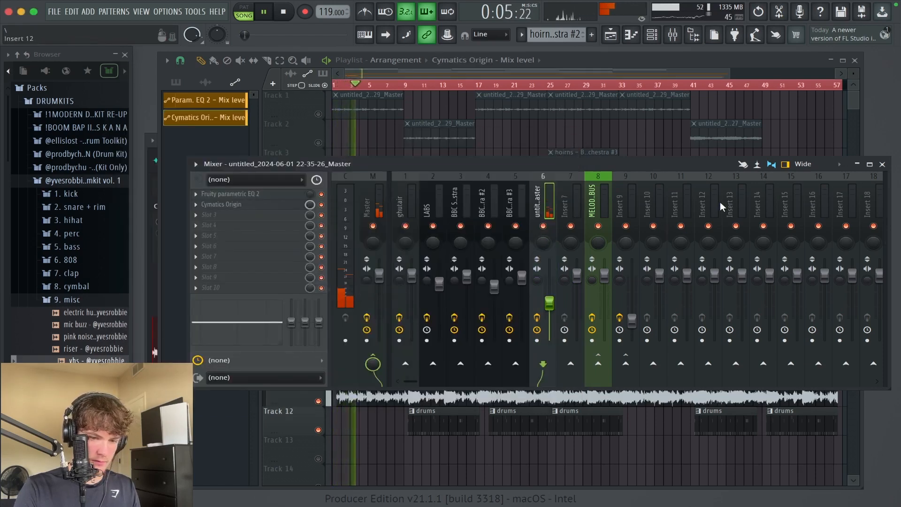
key(space)
click(881, 165)
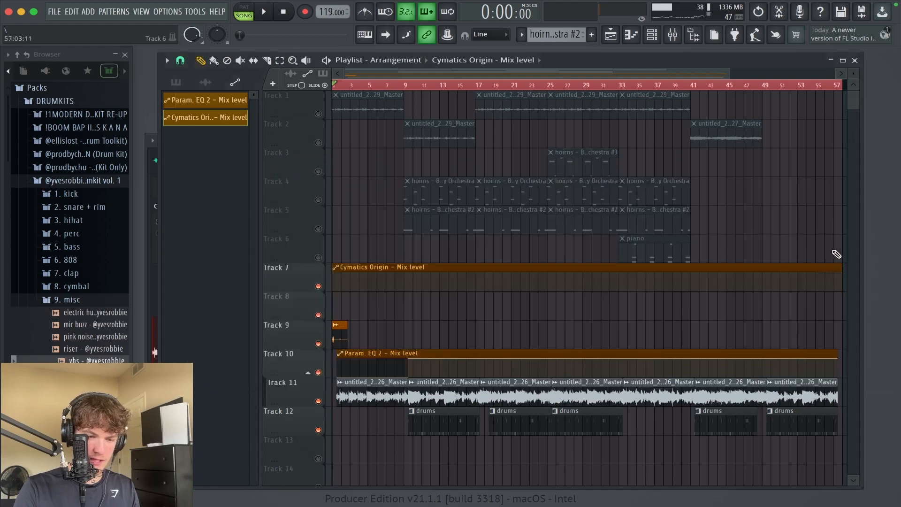
click(51, 303)
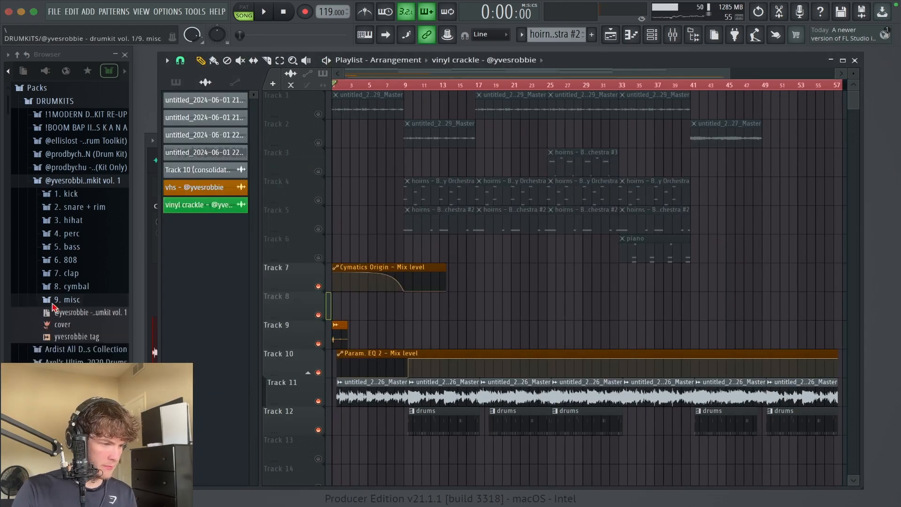
click(91, 181)
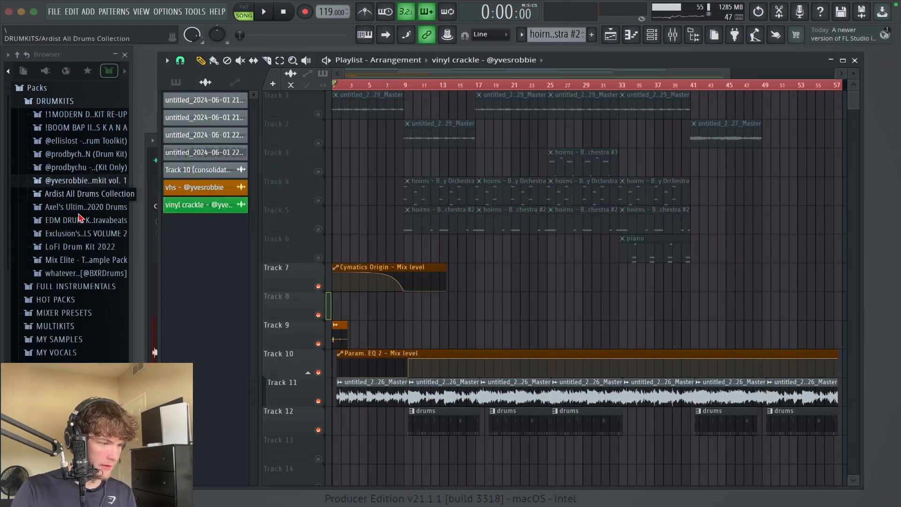
scroll(79, 218, down, 5)
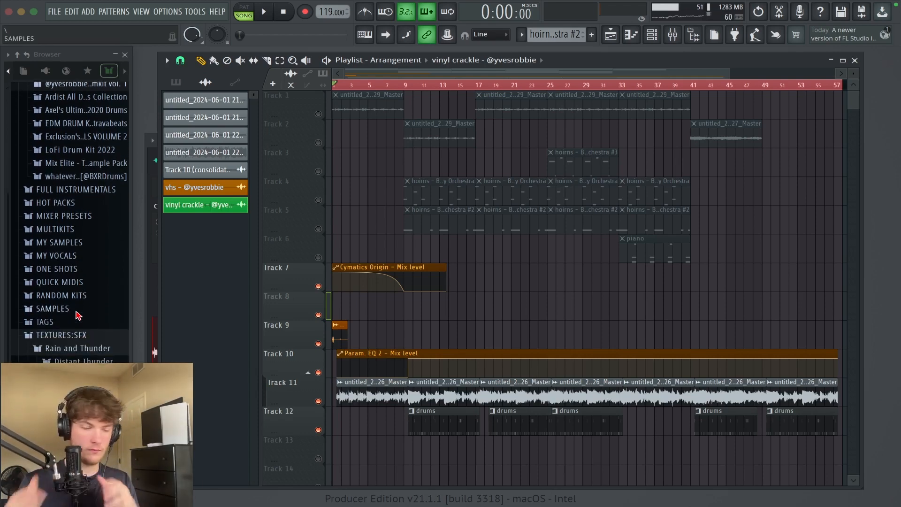
scroll(97, 348, down, 2)
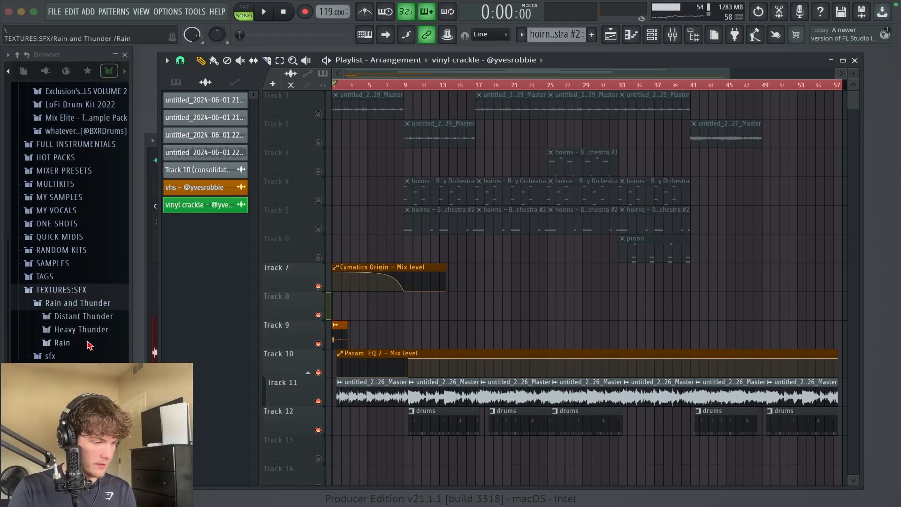
click(97, 348)
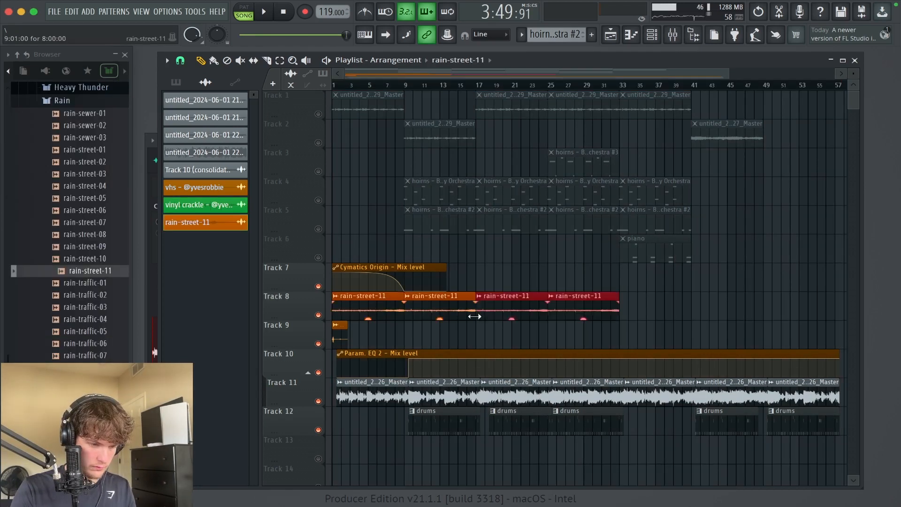
Step: Repeat the rain-street-11 clip along Track 8 up to about bar 57 and delete the excess clip at the end
key(ctrl+b)
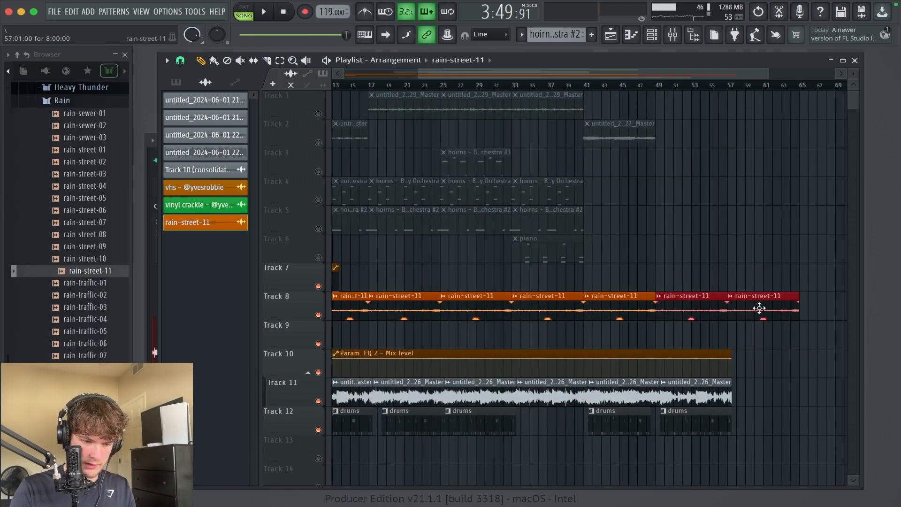
right_click(771, 306)
scroll(612, 407, left, 4)
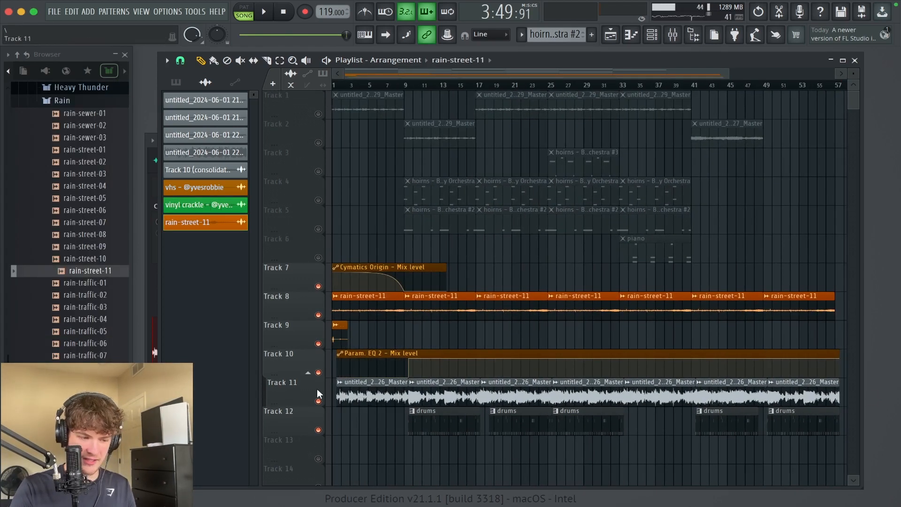
Step: Play the song with Track 11 soloed and reactivate the Cymatics Origin automation on Track 7
right_click(320, 401)
key(space)
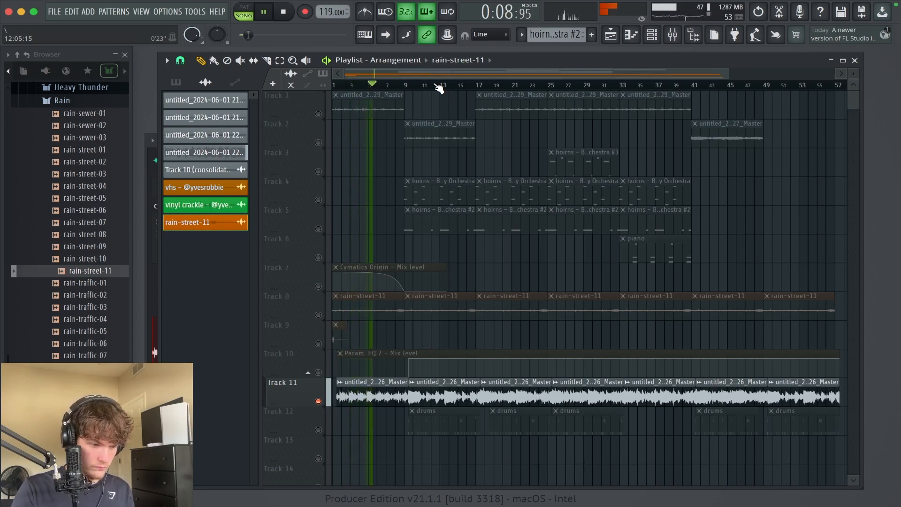
click(320, 286)
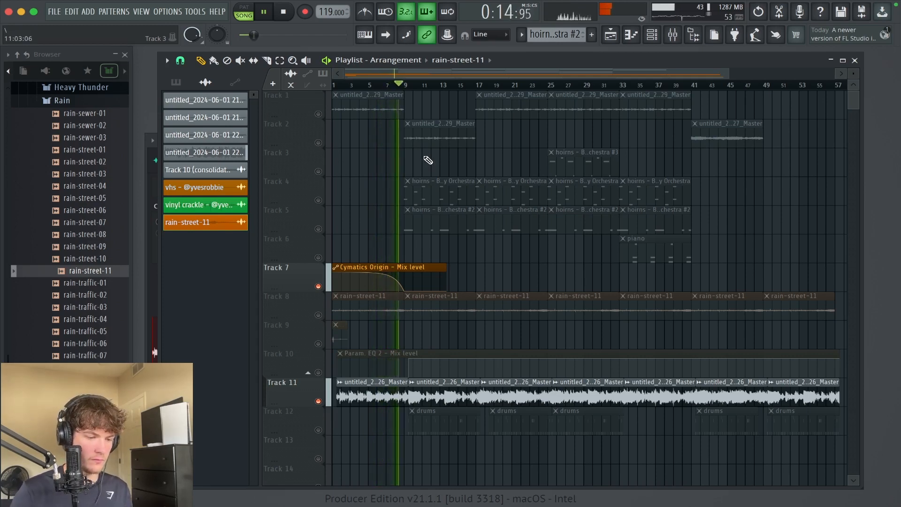
Step: Try to move the jump in the Param. EQ 2 mix level automation earlier to bar 9
drag(496, 464, 327, 229)
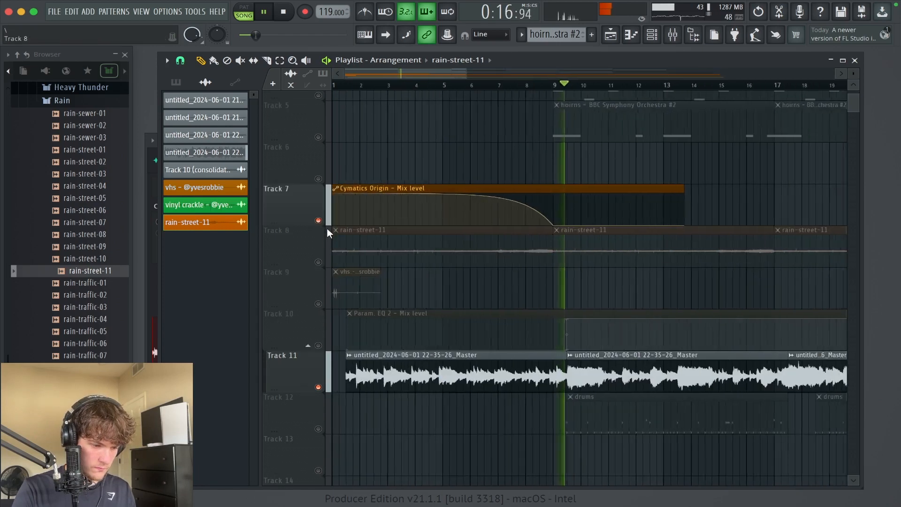
click(625, 297)
right_click(637, 288)
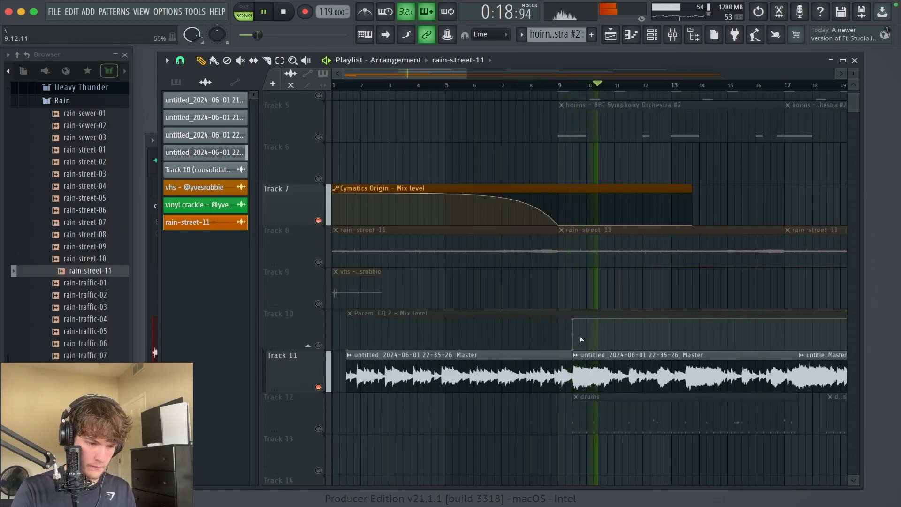
drag(577, 353, 563, 354)
ctrl+right_click(552, 309)
ctrl+right_click(551, 309)
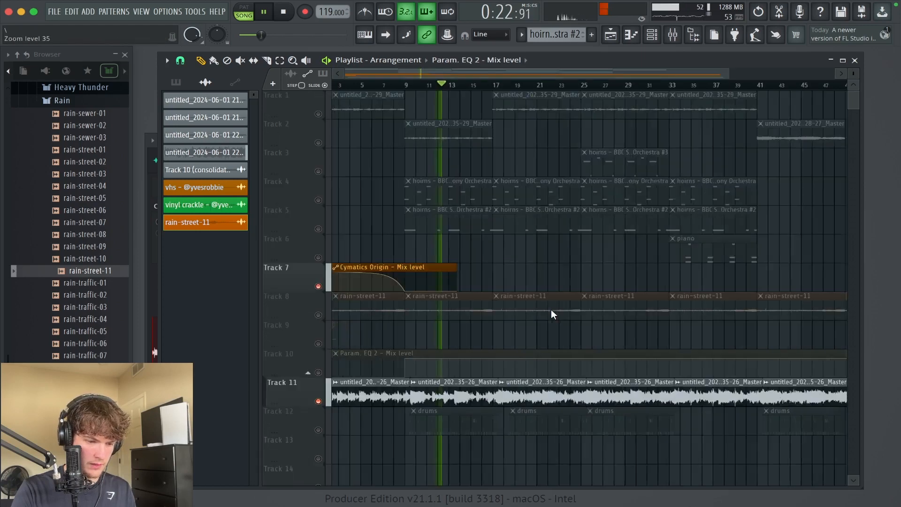
Step: Turn off the solo on Track 11 so the other active tracks play again
scroll(551, 310, down, 2)
right_click(323, 401)
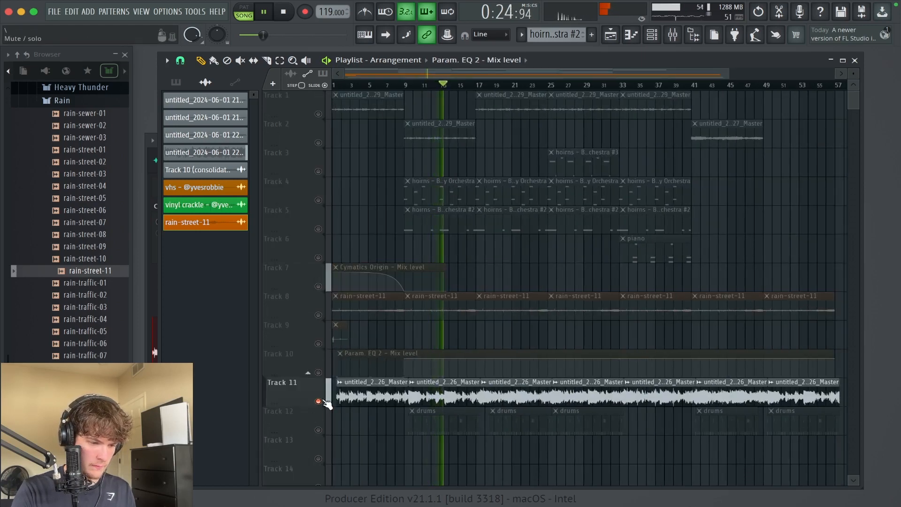
right_click(319, 401)
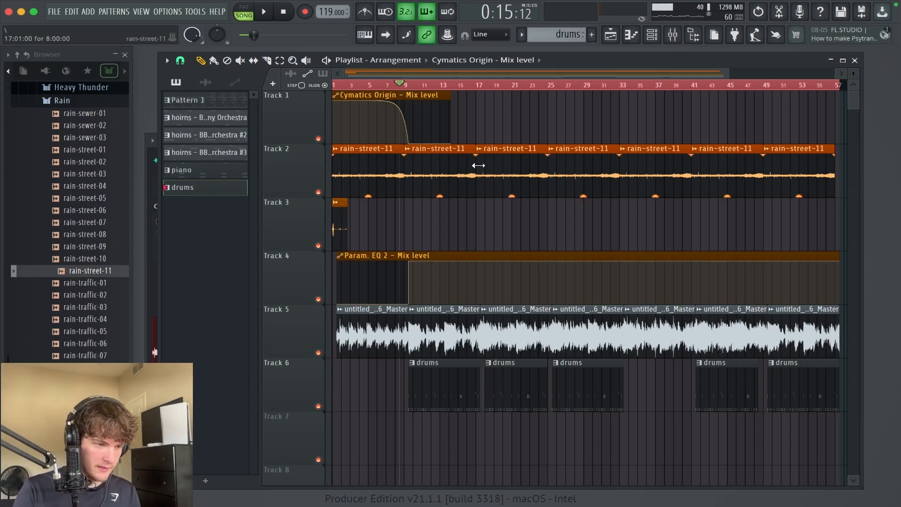
Step: Select the first drum section up to bar 17 for playback and route mixer tracks 808 through moneyperc only to Insert 12
drag(571, 281, 337, 113)
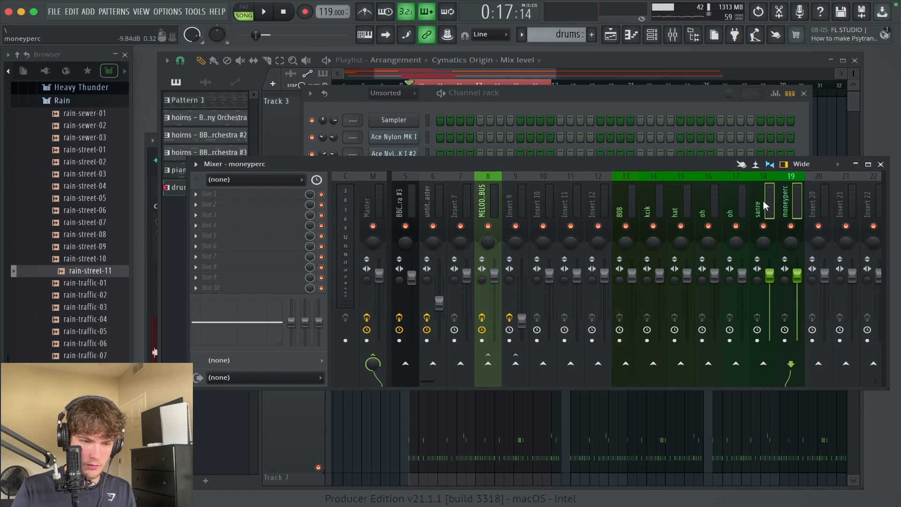
key(super+space)
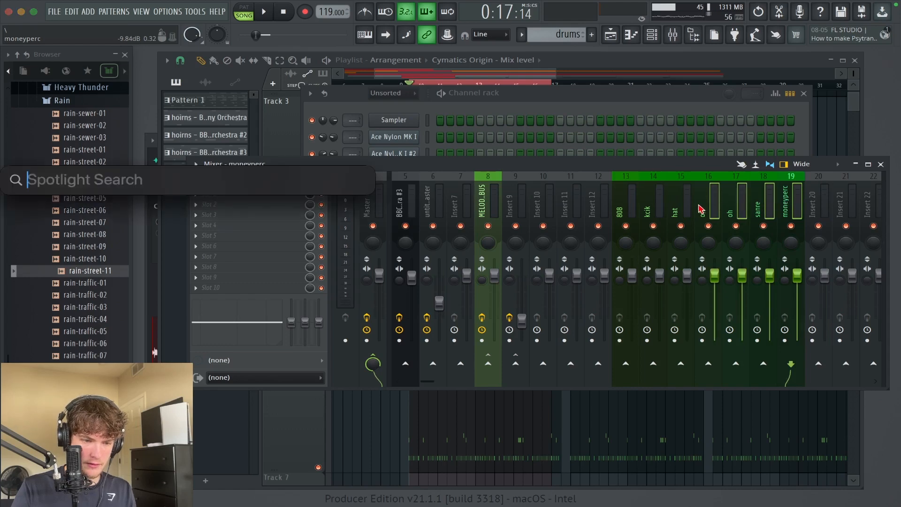
right_click(597, 364)
click(613, 380)
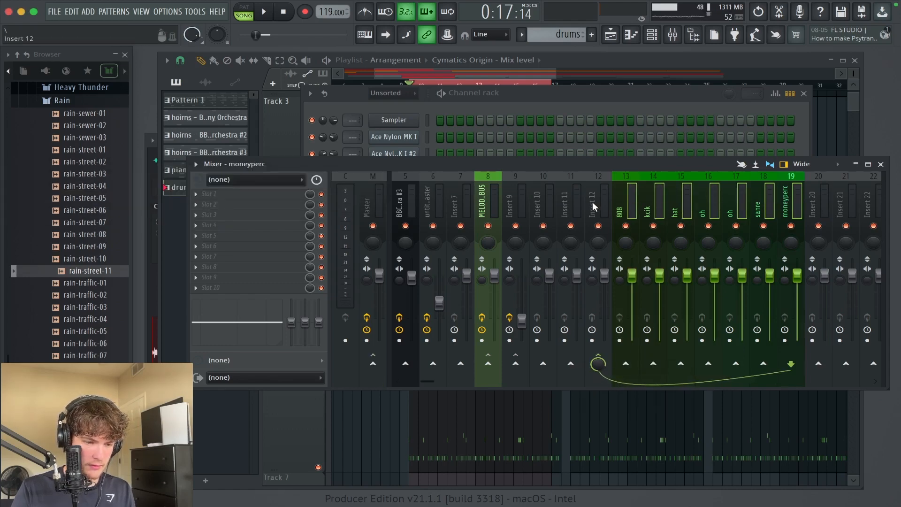
Step: Rename mixer track Insert 12 as DRUMS and give it a red colour
right_click(606, 203)
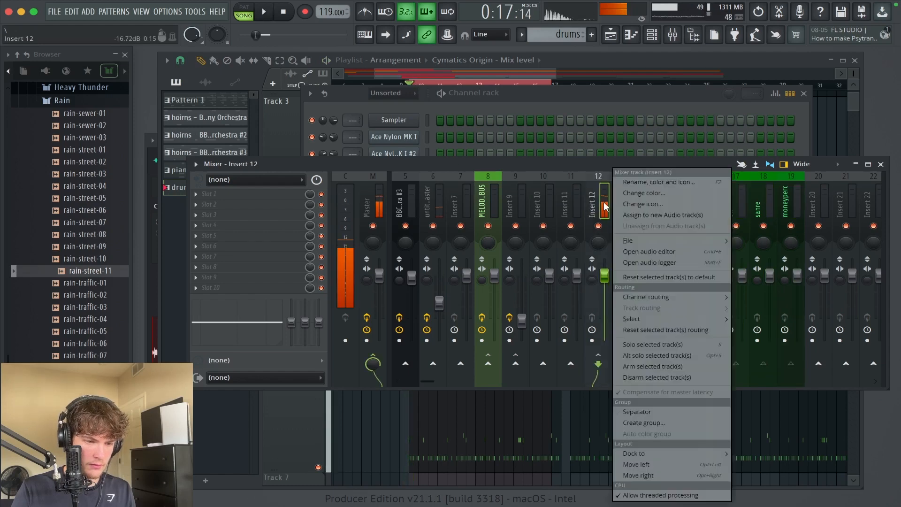
click(640, 187)
text(DRUMS)
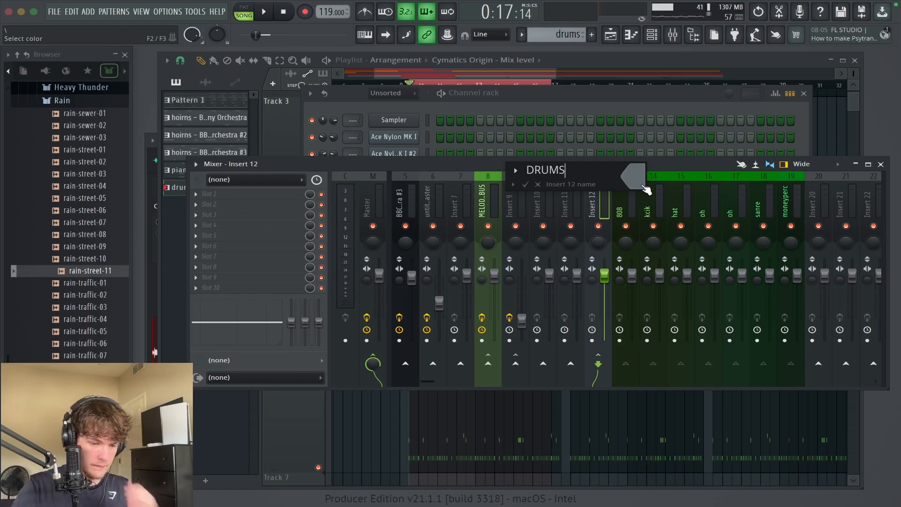
click(642, 185)
click(744, 254)
key(Return)
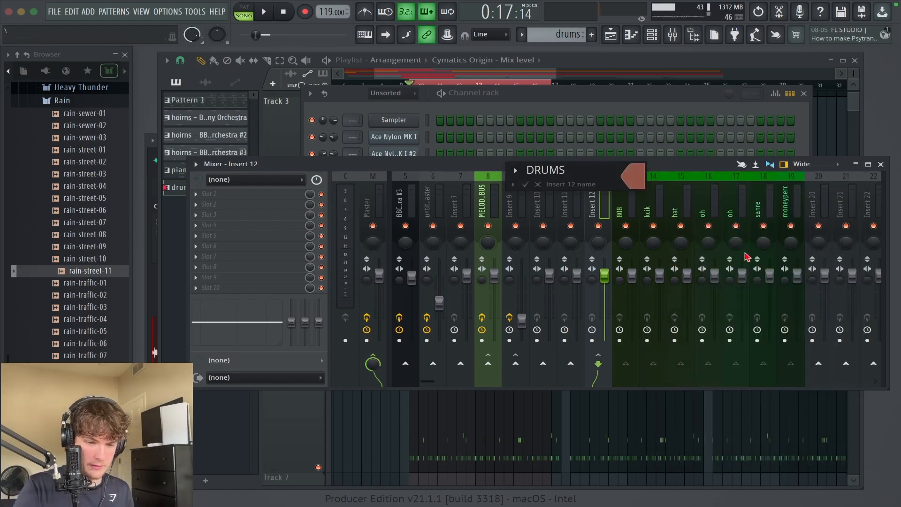
key(Return)
Step: Mute the melody bus and mixer track 6, and play the drum section
key(space)
click(489, 225)
key(space)
click(432, 226)
key(space)
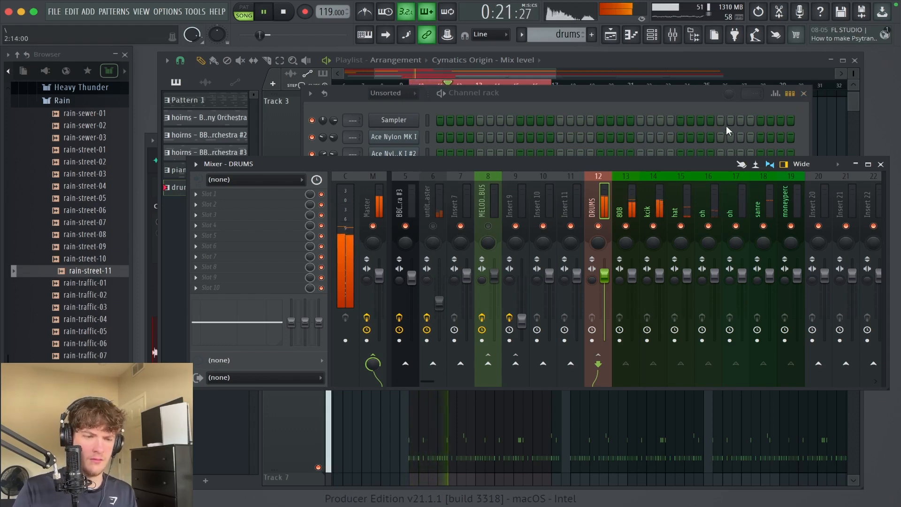
key(space)
Step: Mute every drum track except the kick, play it on its own, and close the channel rack
click(660, 207)
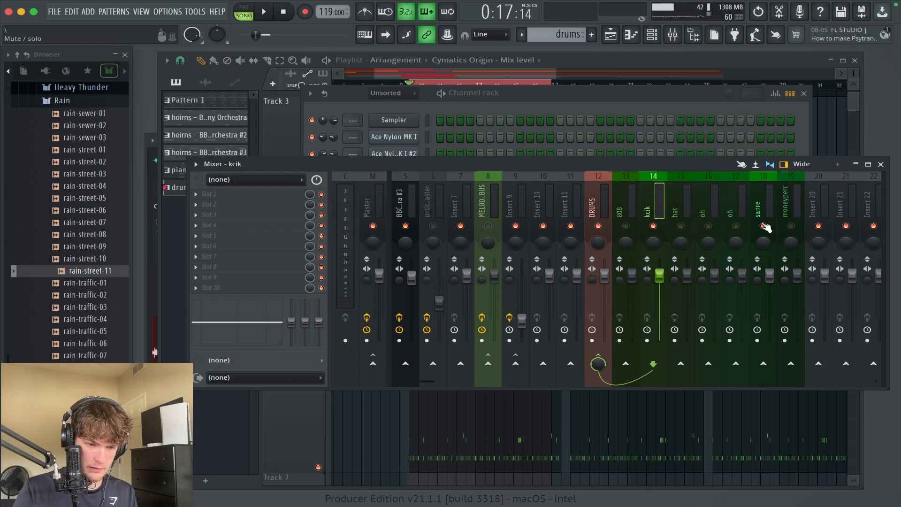
key(space)
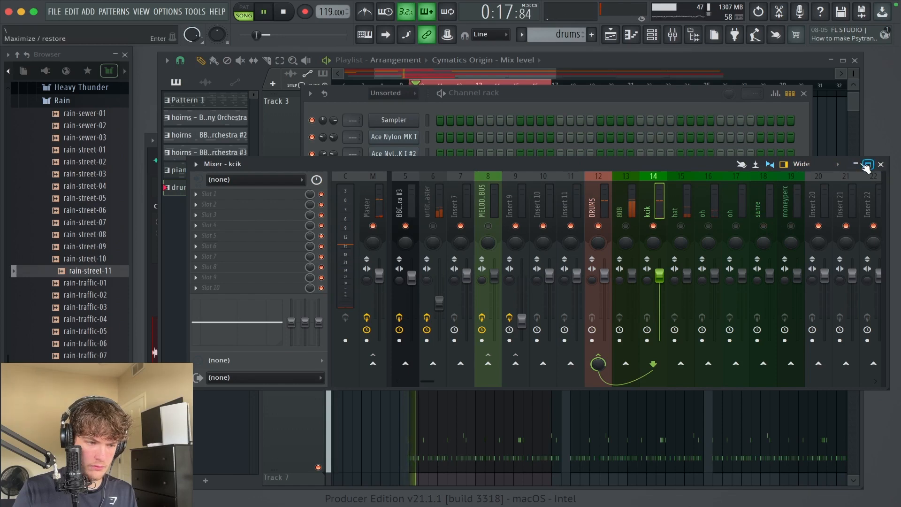
click(803, 94)
scroll(511, 126, down, 1)
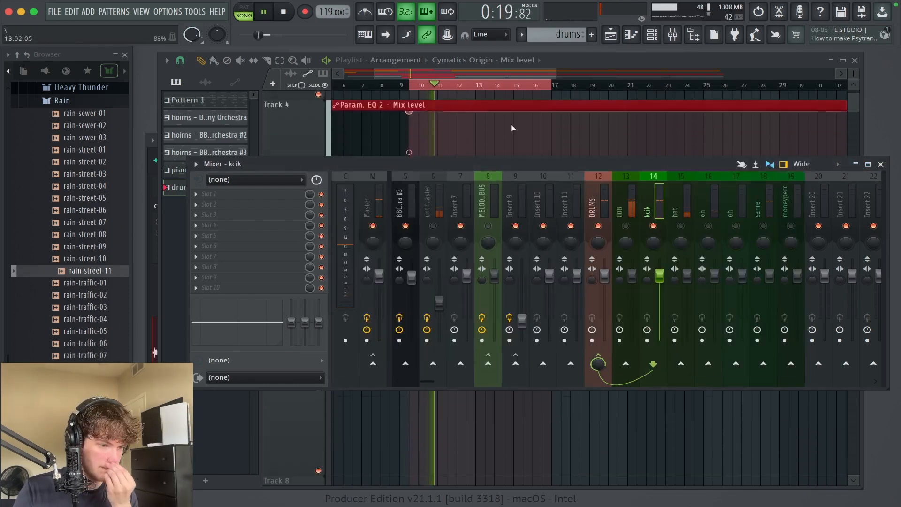
Step: Add Fruity parametric EQ 2 to the kick with the 20Hz + 18kHz cut preset, adjust its high-pass band, and compare it bypassed
click(330, 194)
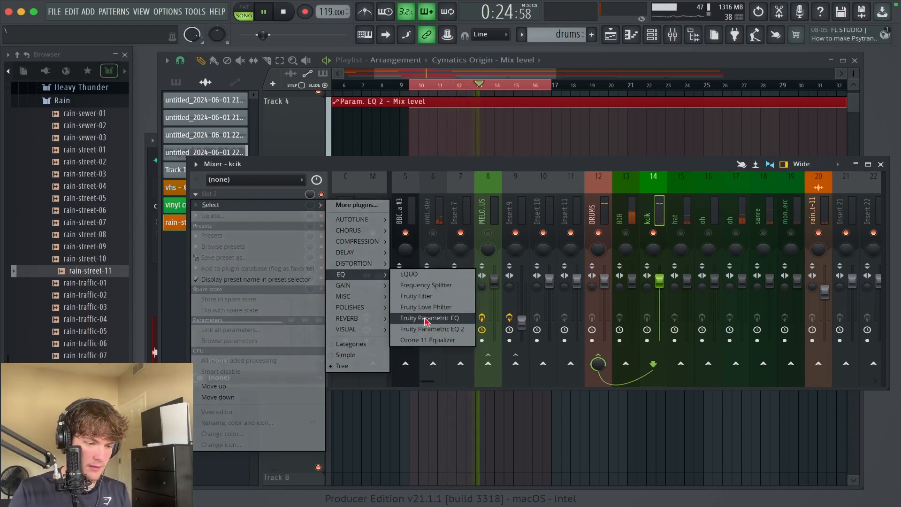
click(414, 339)
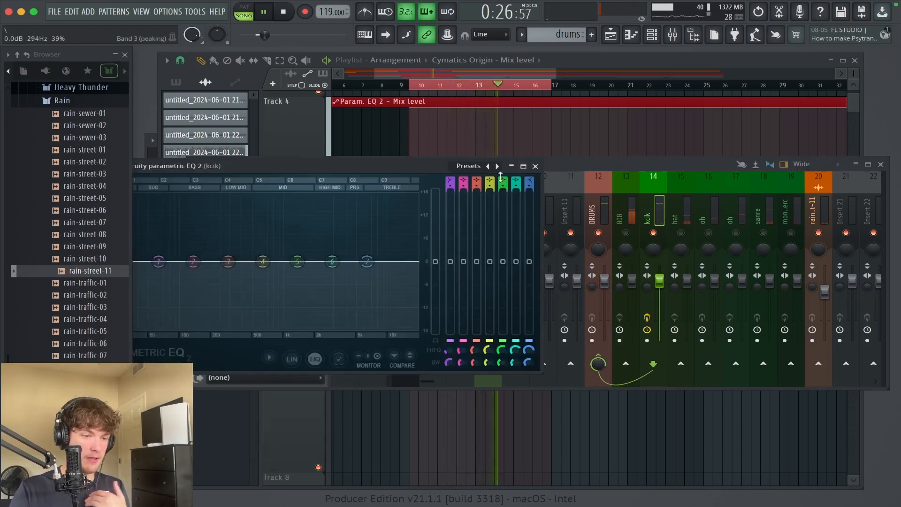
drag(429, 167, 534, 183)
click(601, 182)
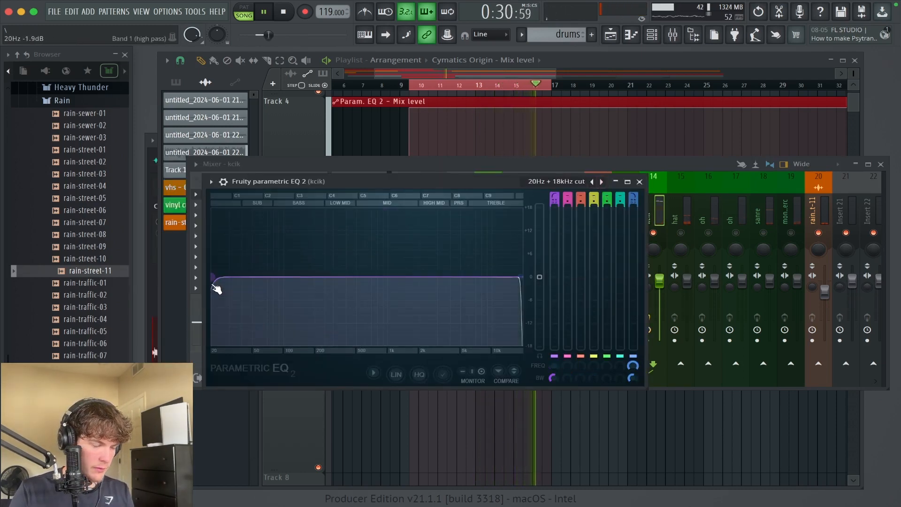
mouse_move(217, 288)
mouse_down()
mouse_move(214, 277)
mouse_move(230, 277)
mouse_up()
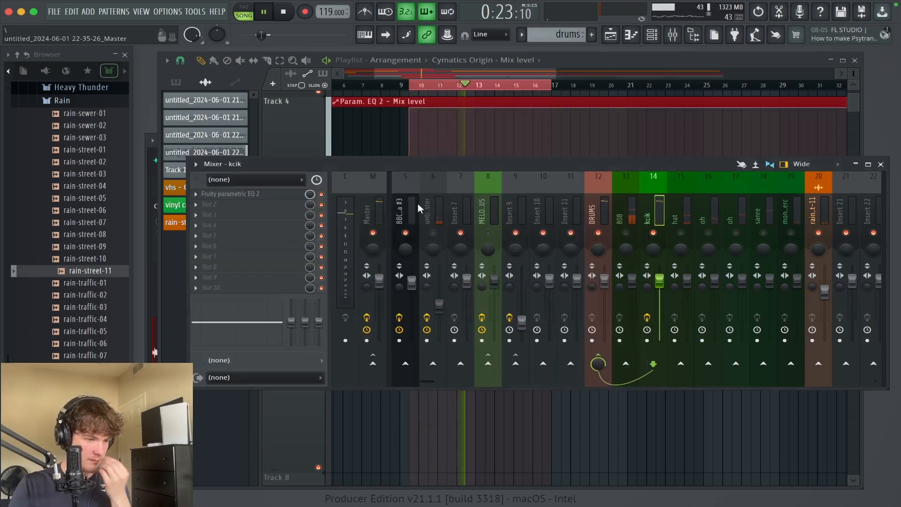
click(321, 194)
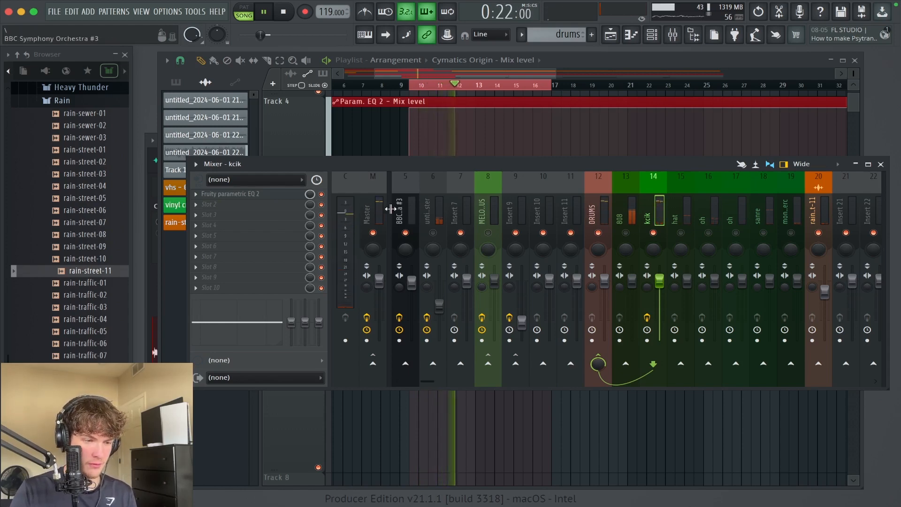
Step: Raise the 808's volume to 105% and sidechain the kick to the 808 track
click(629, 263)
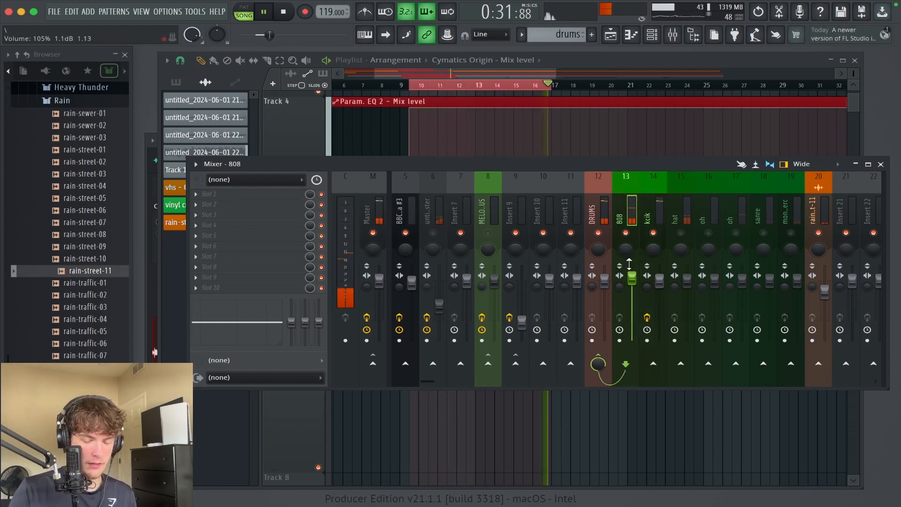
key(space)
click(654, 214)
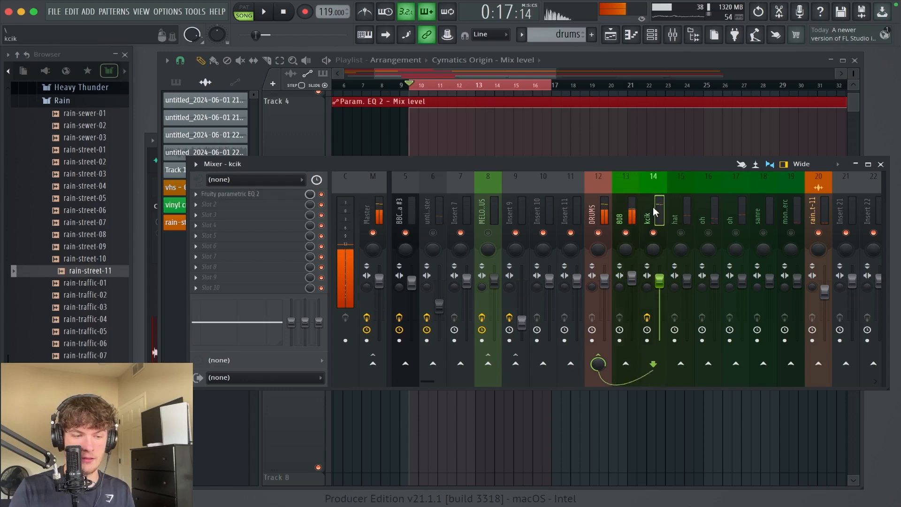
click(629, 364)
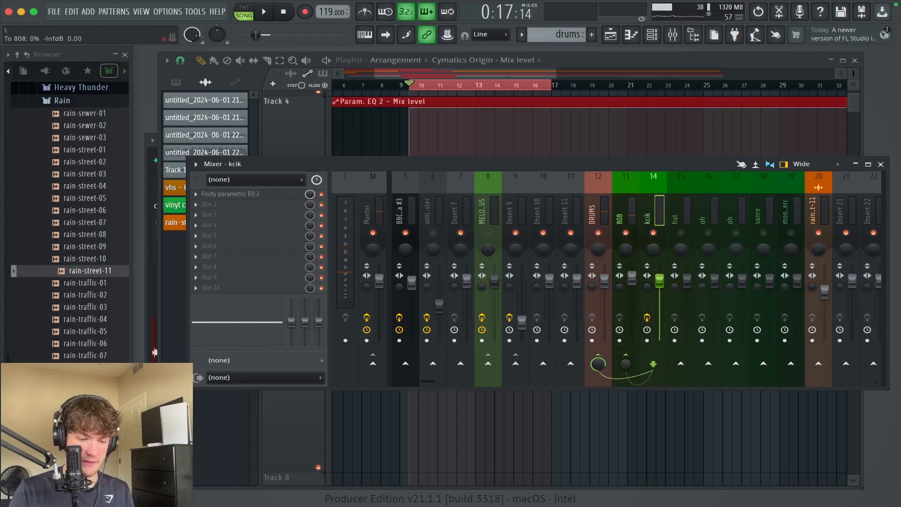
Step: Add Fruity Limiter to the first effect slot of the 808 and set it to compressor mode
click(632, 217)
click(211, 194)
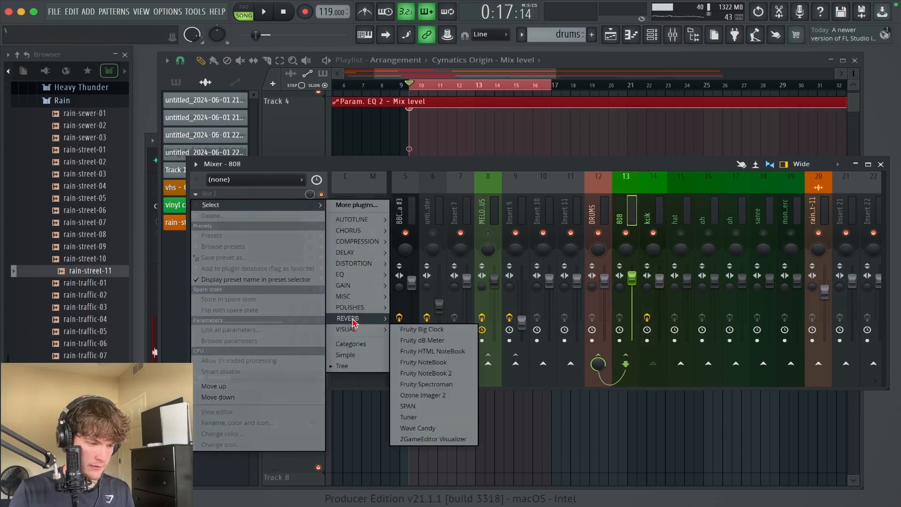
mouse_move(379, 300)
click(417, 269)
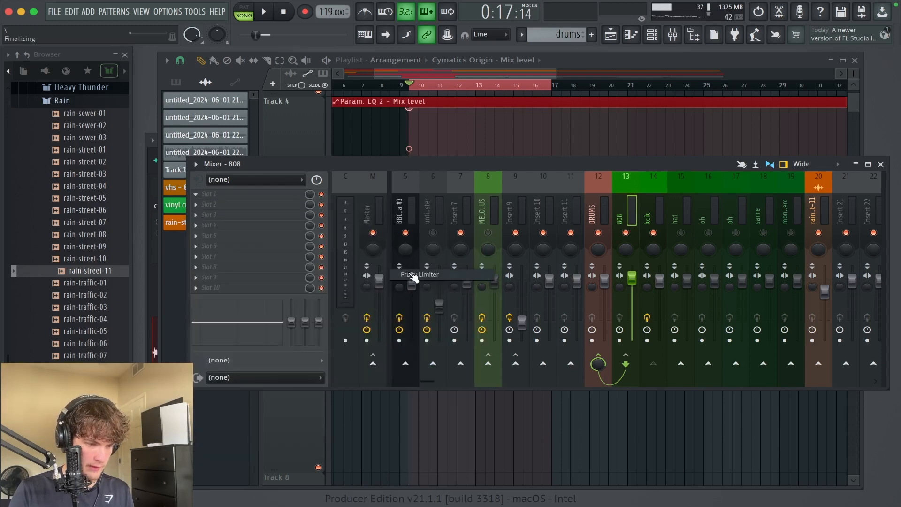
drag(321, 139, 466, 138)
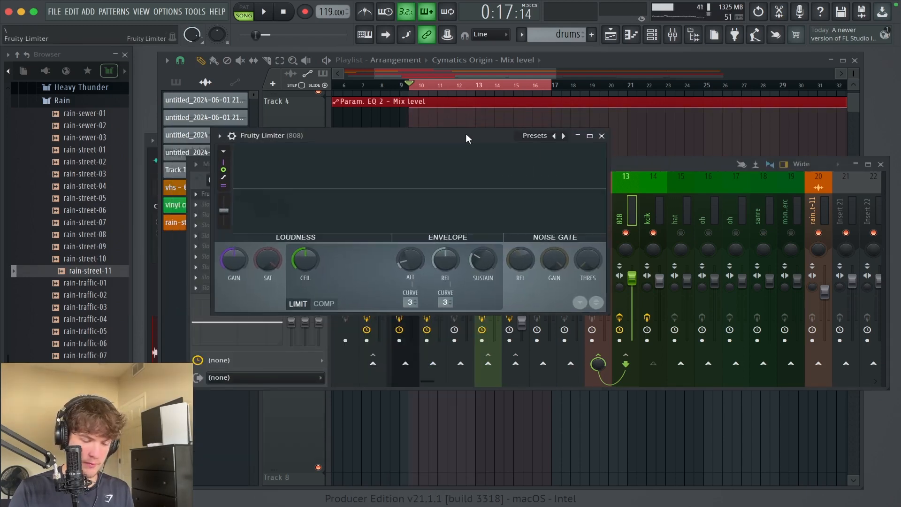
click(324, 304)
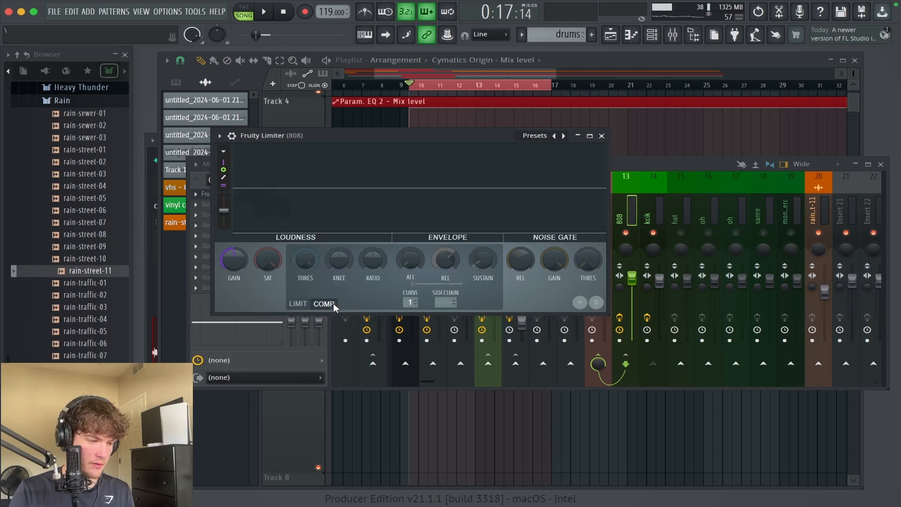
drag(413, 134, 476, 136)
Step: Set the kick as the 808 compressor's sidechain source, lower its threshold to about -26 dB, and raise its ratio during playback
key(space)
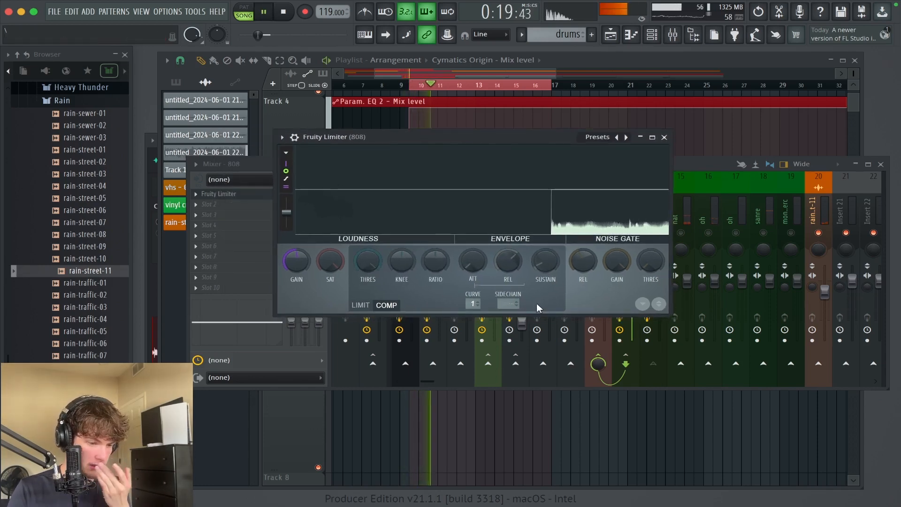
right_click(507, 303)
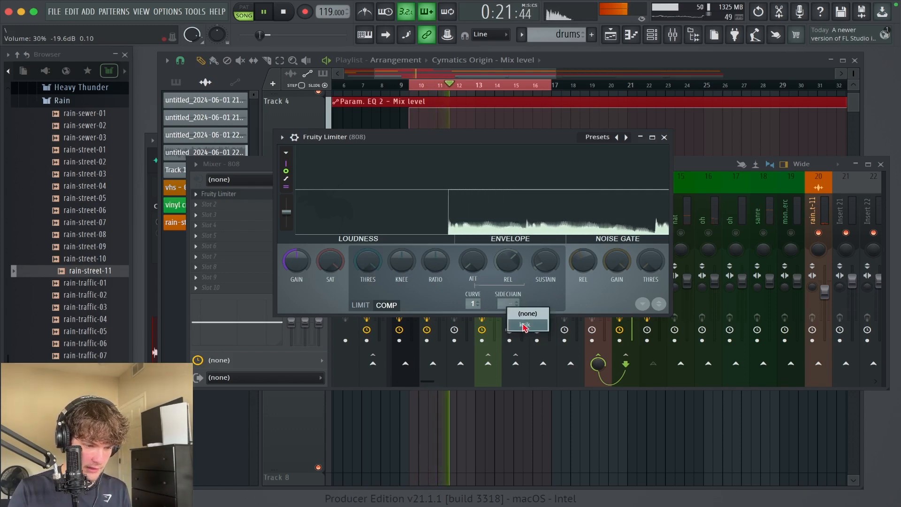
click(525, 325)
drag(369, 268, 369, 301)
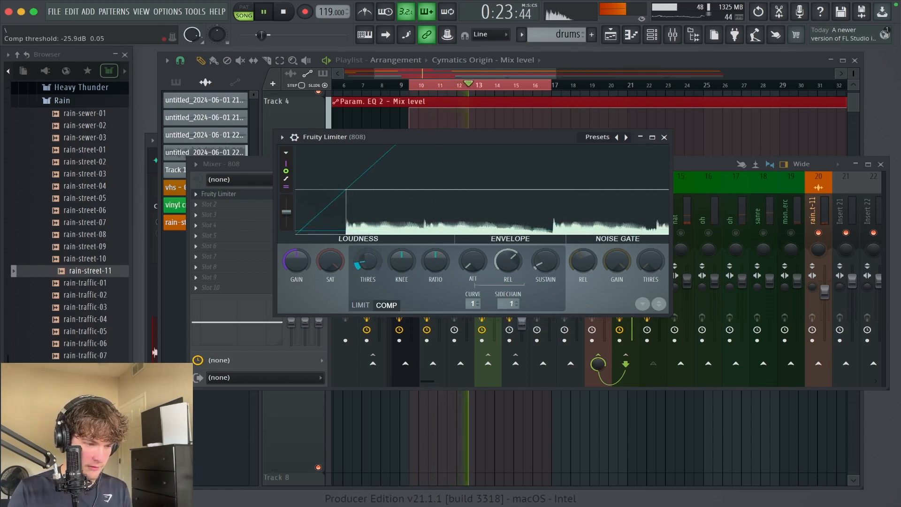
drag(435, 261, 435, 240)
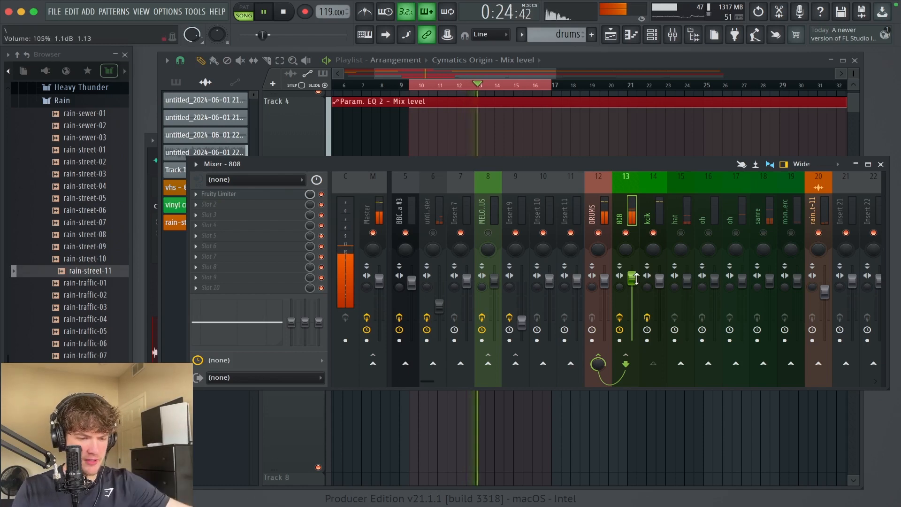
Step: Raise the 808's volume to 120% and add the FreeAMP distortion to its second effect slot
drag(635, 277, 634, 268)
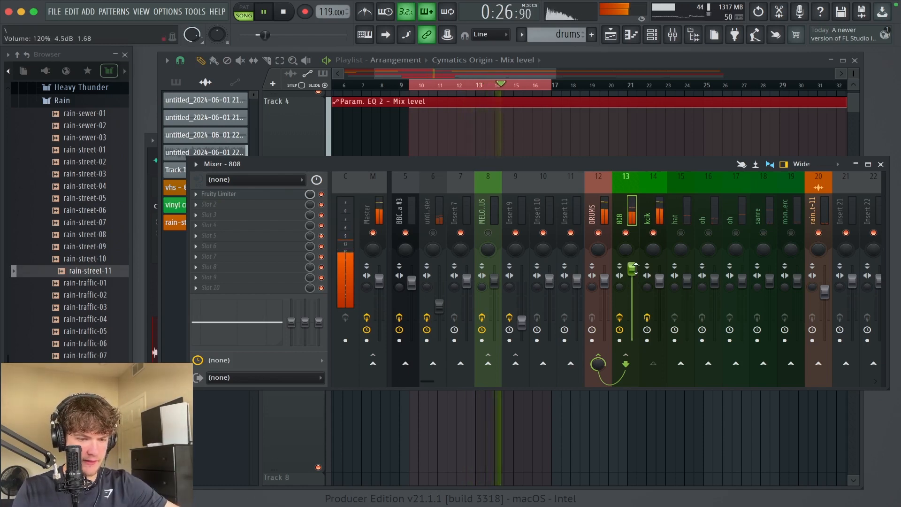
click(206, 204)
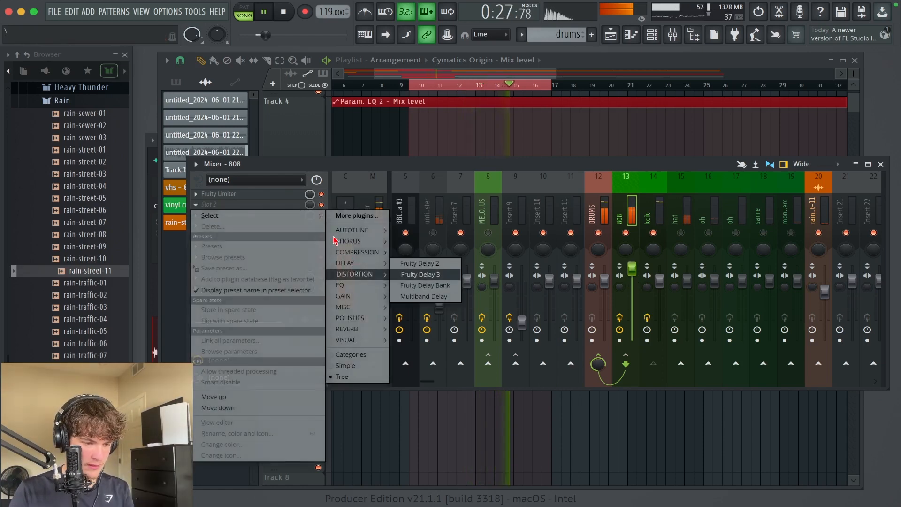
mouse_move(371, 274)
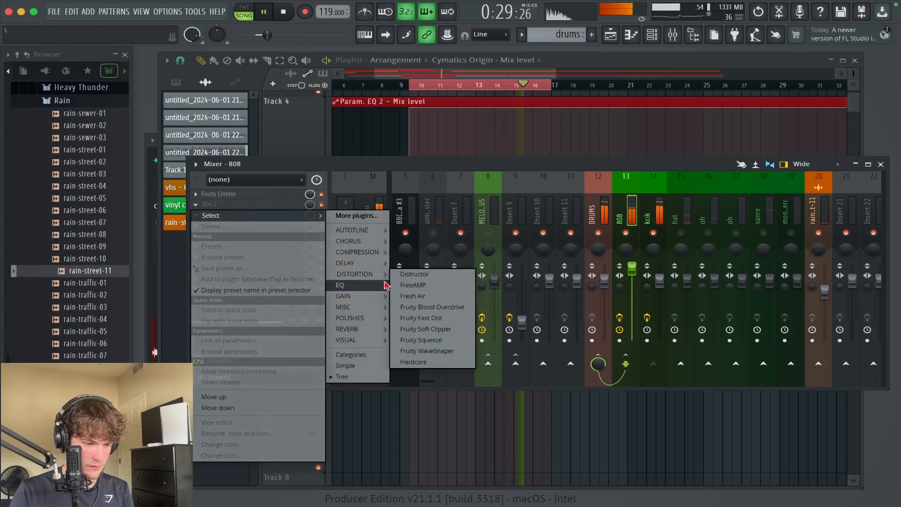
click(420, 290)
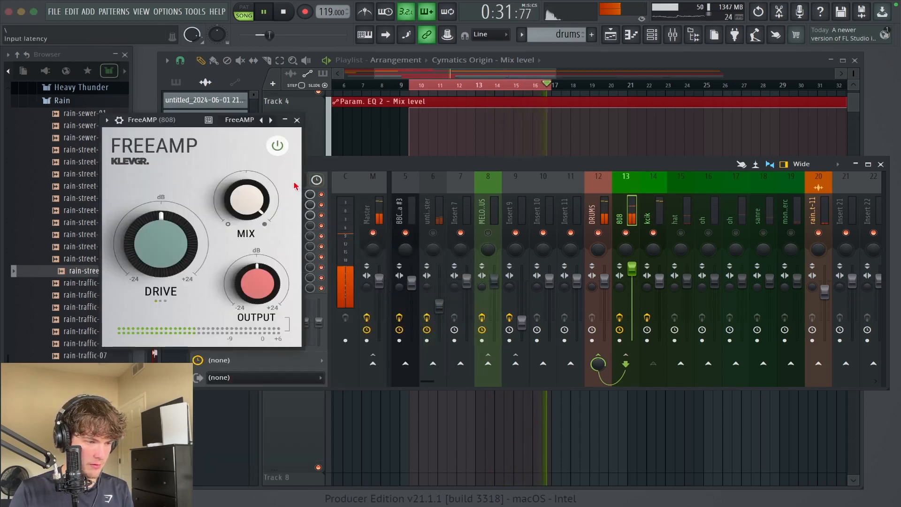
click(297, 120)
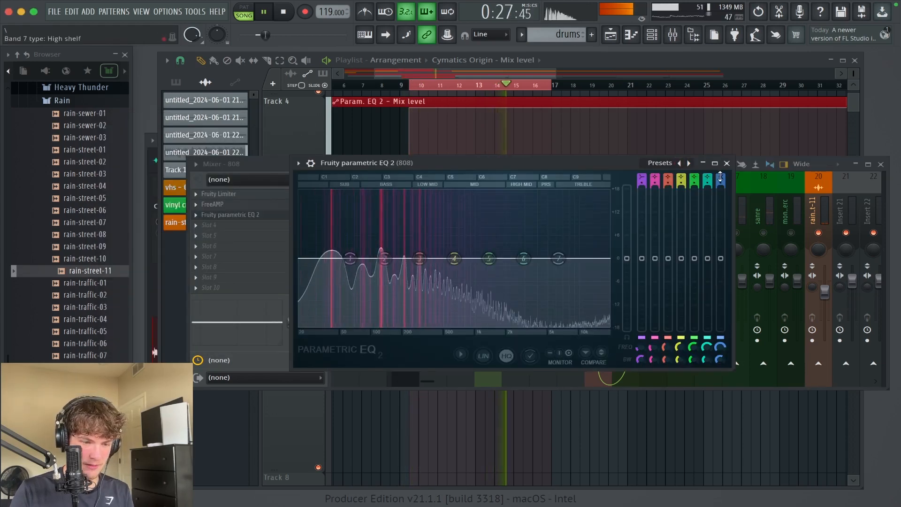
Step: Set band 7 of the 808's Fruity parametric EQ 2 to low pass and move its cutoff down to band 6
scroll(720, 177, down, 4)
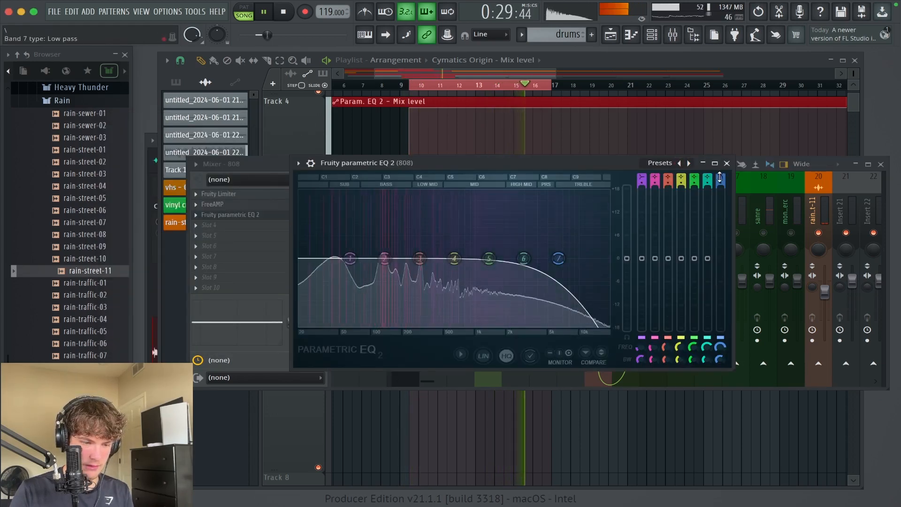
drag(558, 258, 521, 258)
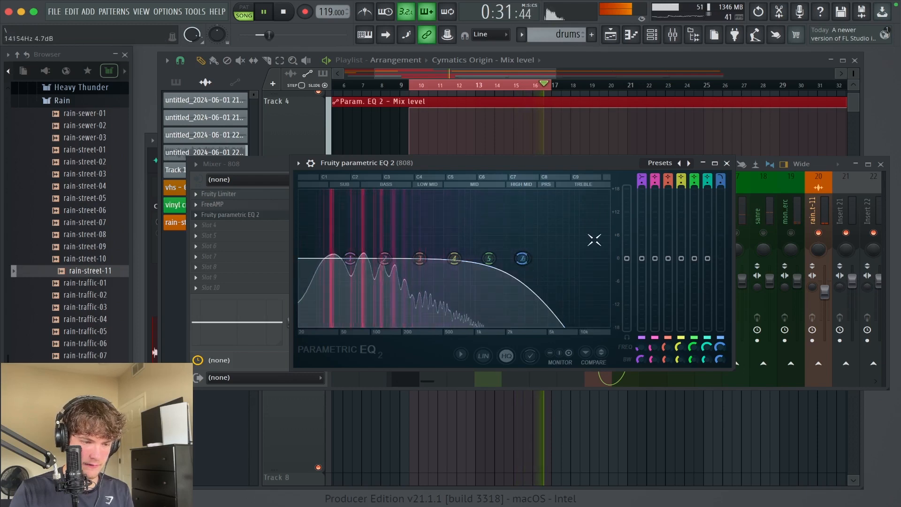
click(727, 163)
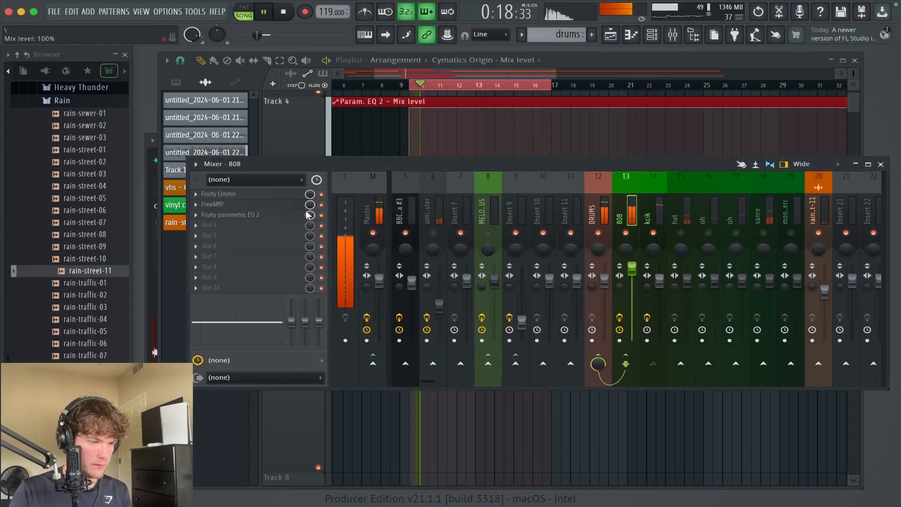
Step: Add another Fruity parametric EQ 2 to the 808's fourth slot, sweep band 2 boosted, and settle it on a cut of about 2.3 dB near 200 Hz
click(244, 232)
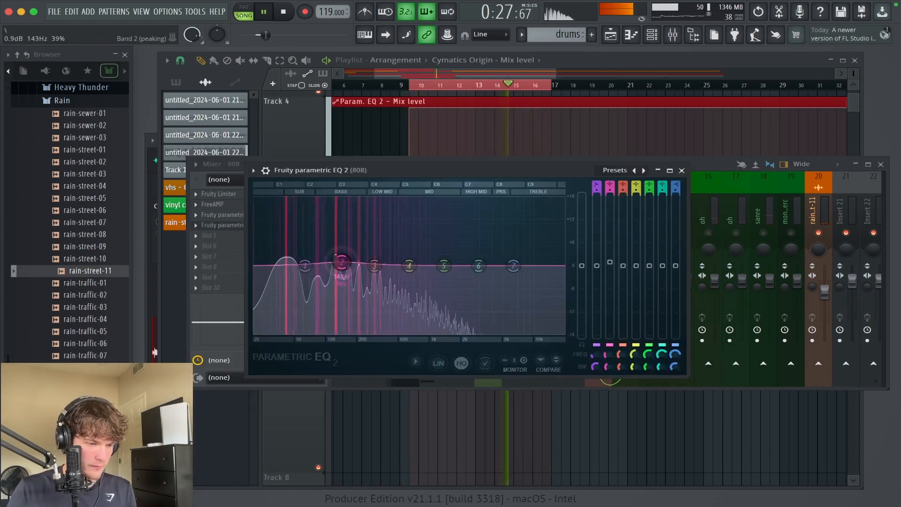
drag(342, 262, 353, 253)
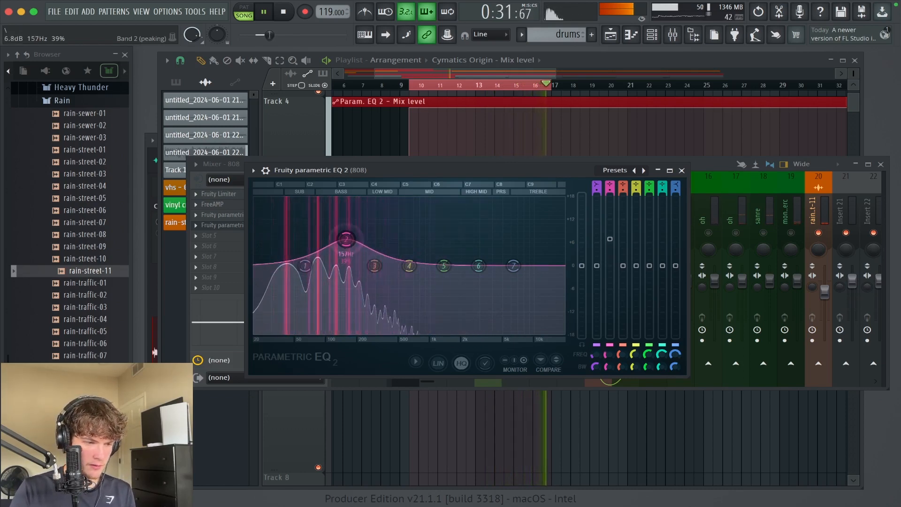
drag(346, 240, 352, 240)
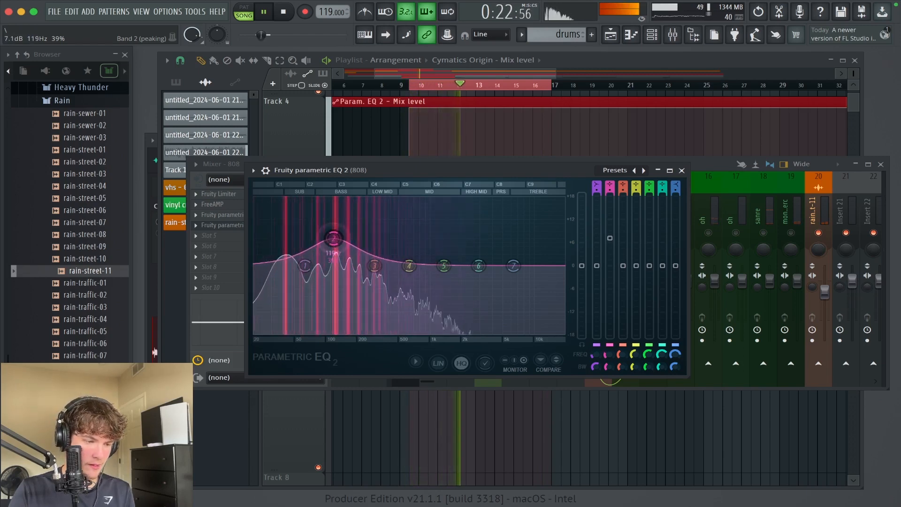
drag(329, 238, 341, 240)
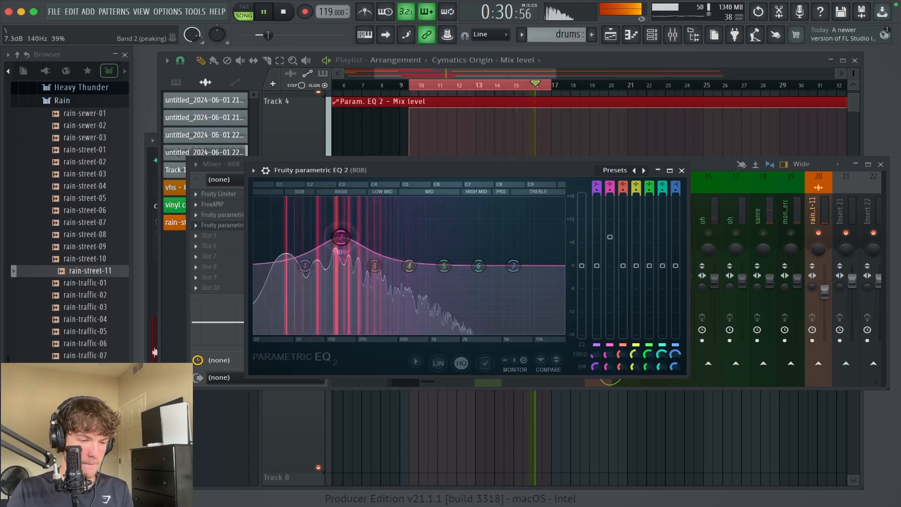
drag(341, 237, 359, 273)
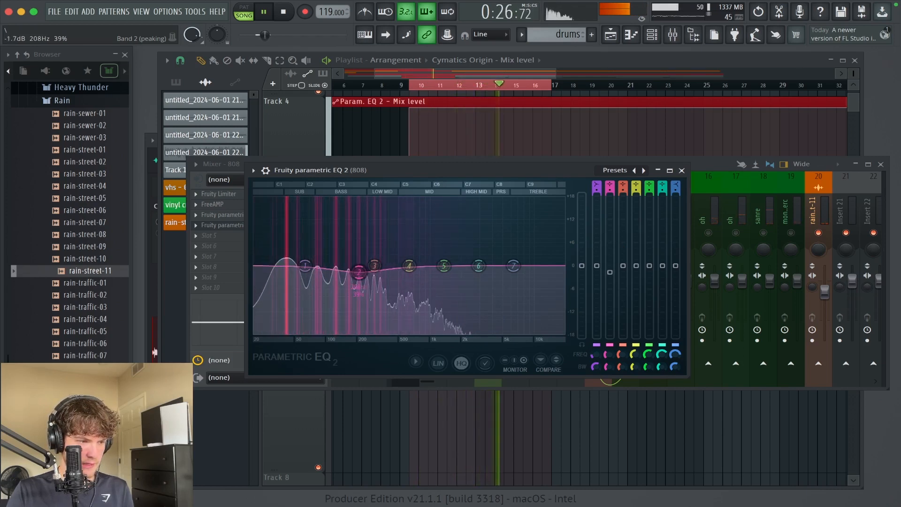
drag(359, 272, 358, 275)
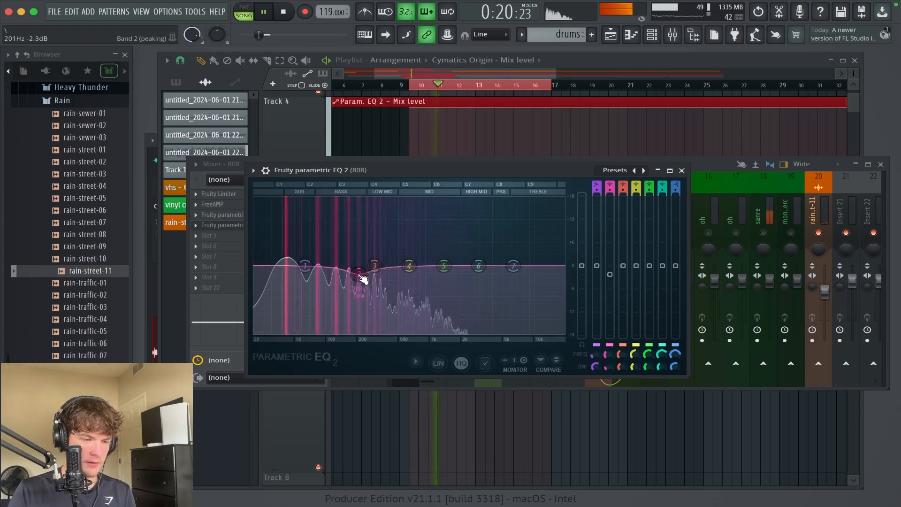
mouse_move(354, 274)
mouse_down()
mouse_move(368, 264)
mouse_move(359, 279)
mouse_up()
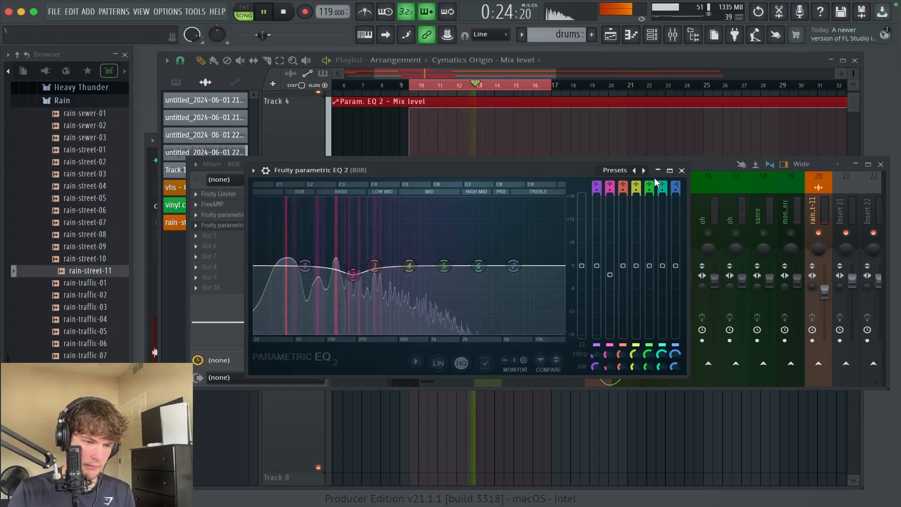
click(681, 170)
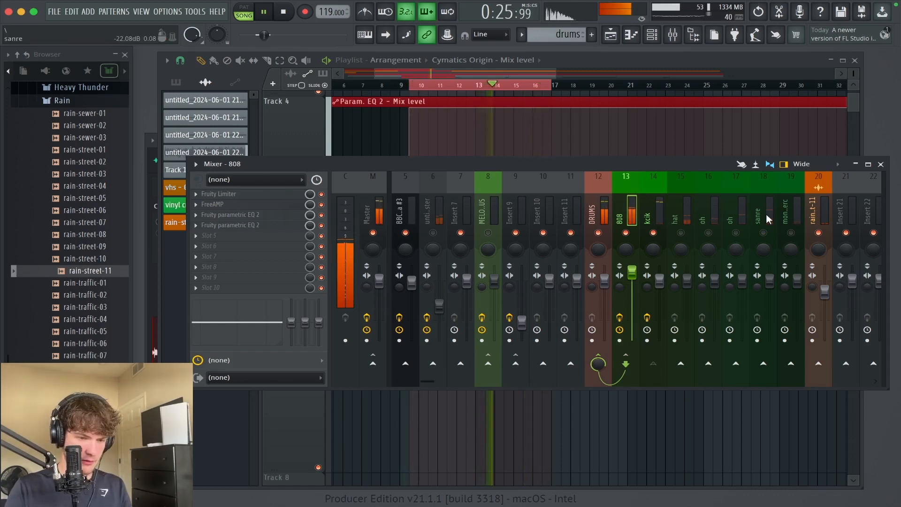
Step: Move the sanre track beside the kick and add Fruity Parametric EQ 2 to its first effect slot
click(680, 215)
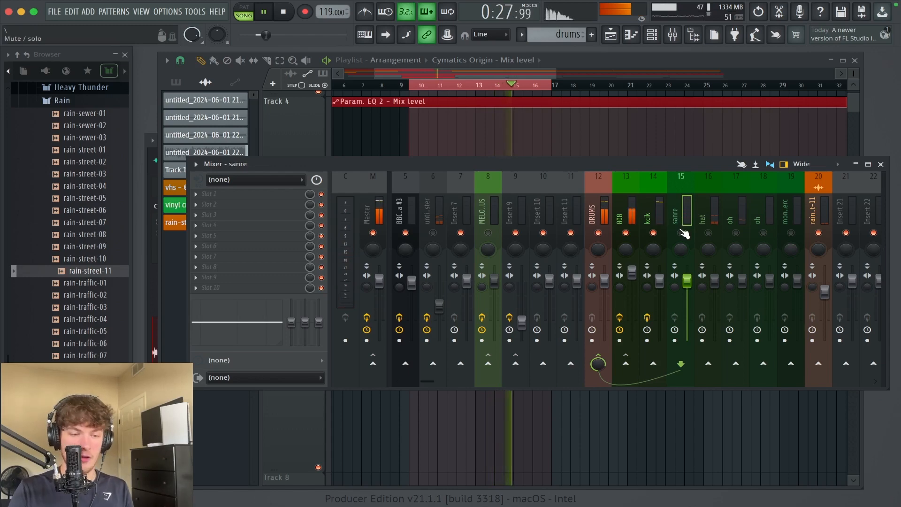
click(209, 194)
mouse_move(211, 205)
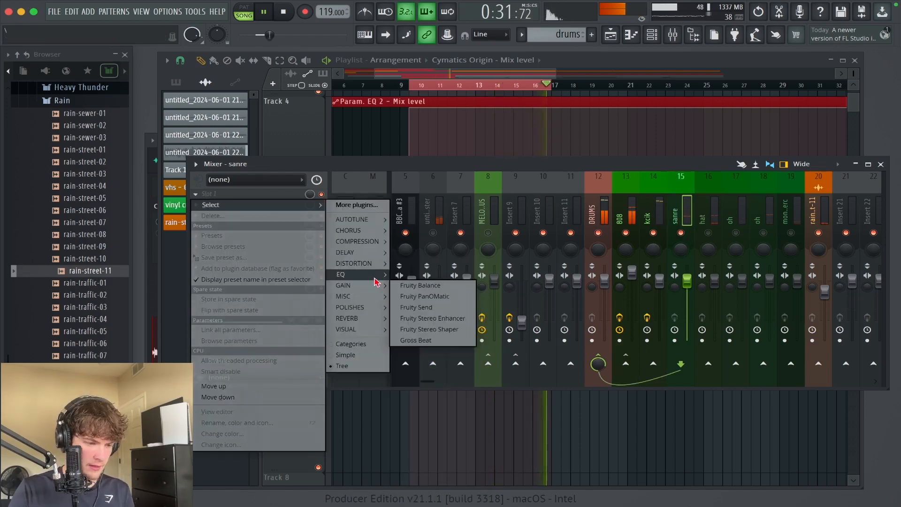
mouse_move(347, 274)
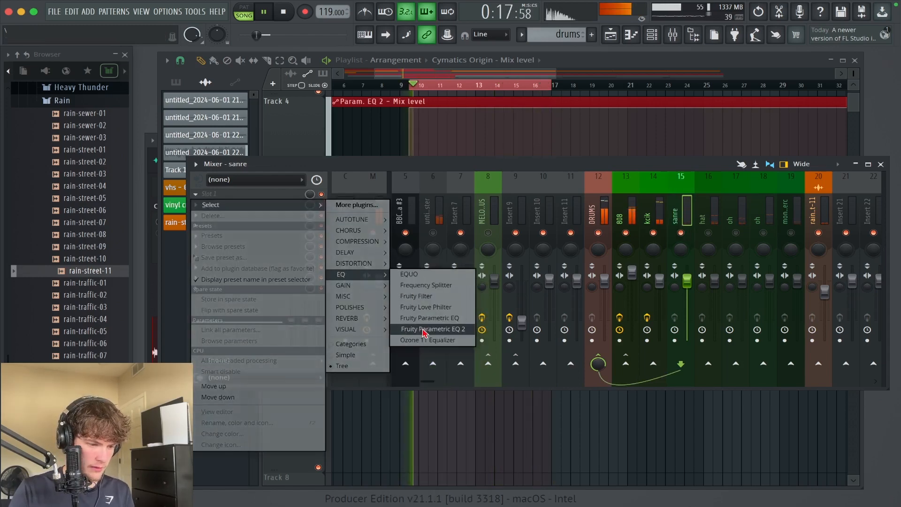
click(424, 329)
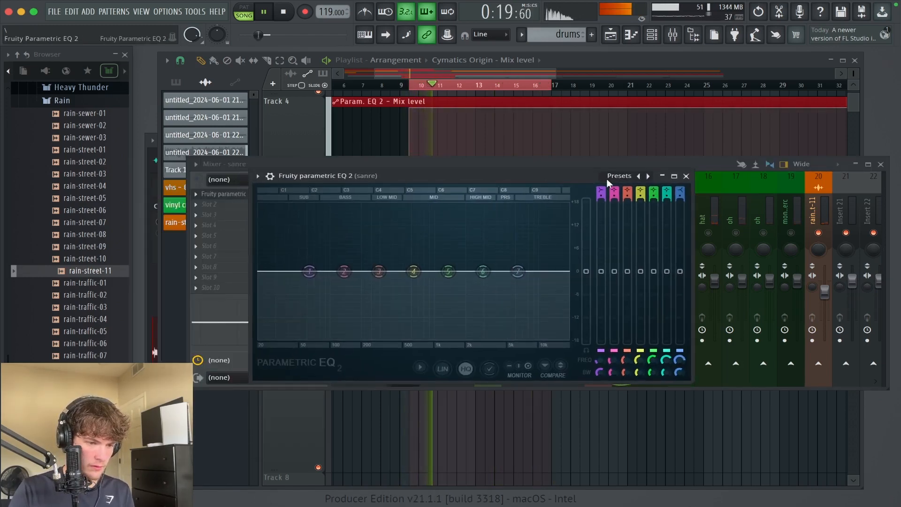
Step: Load the 20Hz + 18kHz cut preset on the sanre EQ and raise its high-pass cutoff to about 300 Hz
click(648, 175)
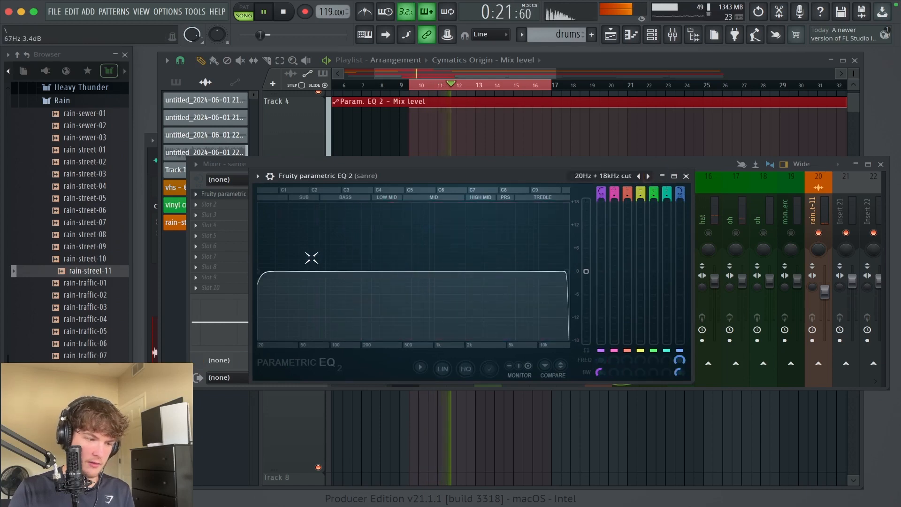
drag(283, 268, 371, 271)
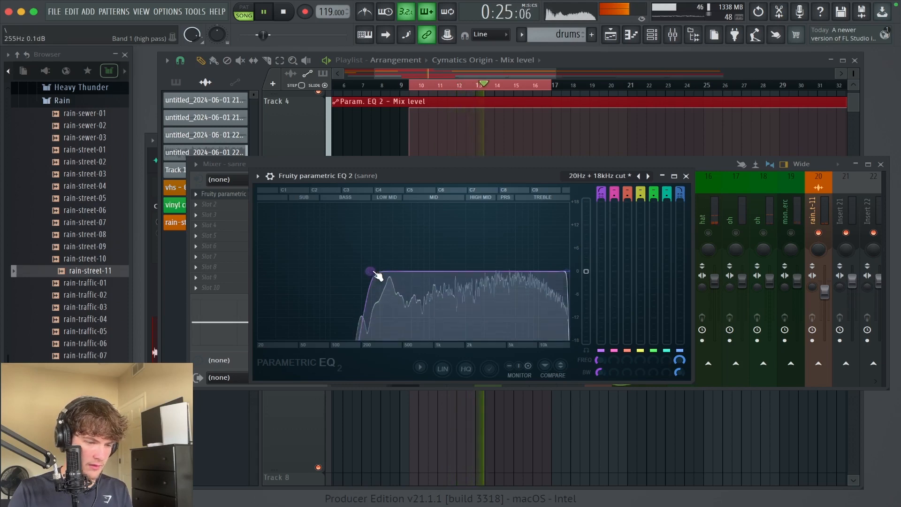
drag(370, 272, 379, 271)
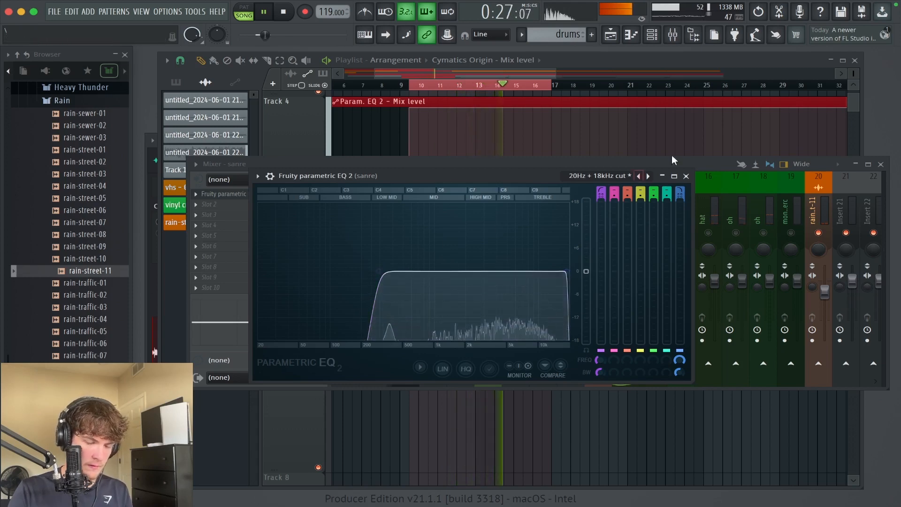
click(686, 176)
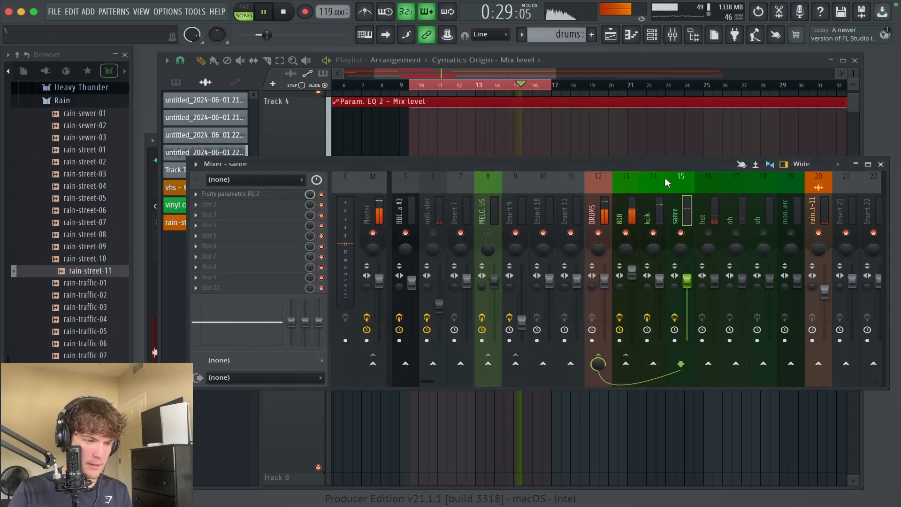
Step: Lower the sanre track's volume slightly, then add Fruity Limiter to its second effect slot and fine-tune it
key(F6)
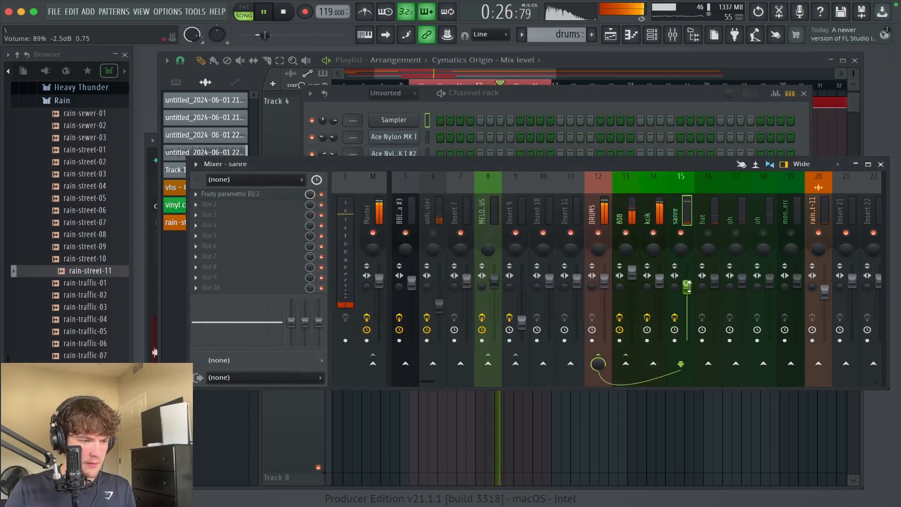
click(256, 210)
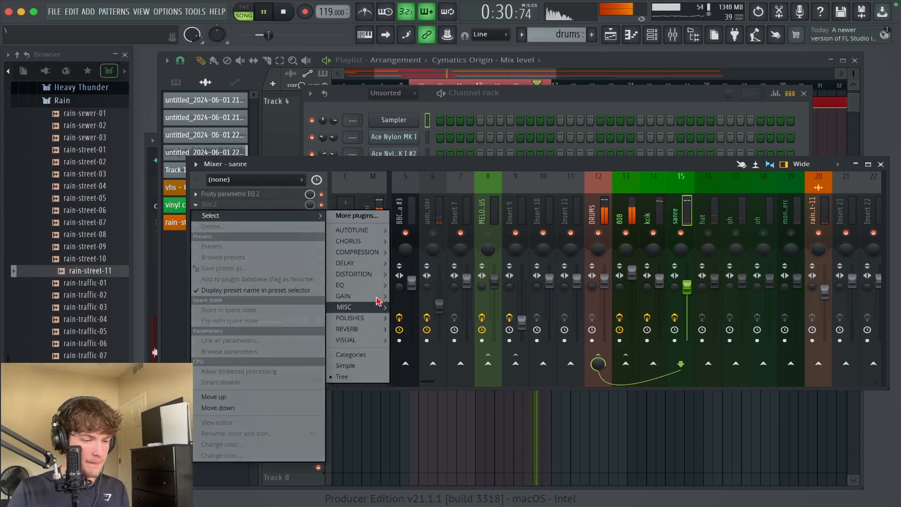
mouse_move(377, 301)
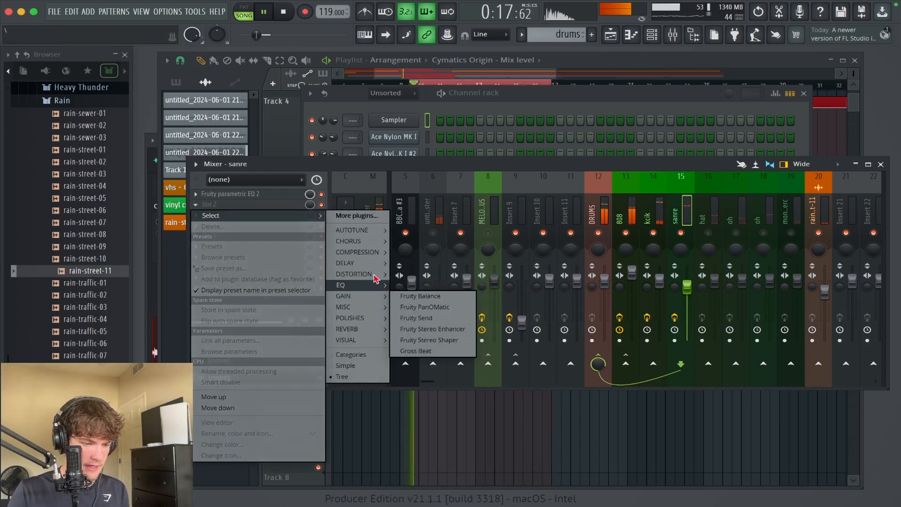
mouse_move(371, 252)
click(422, 285)
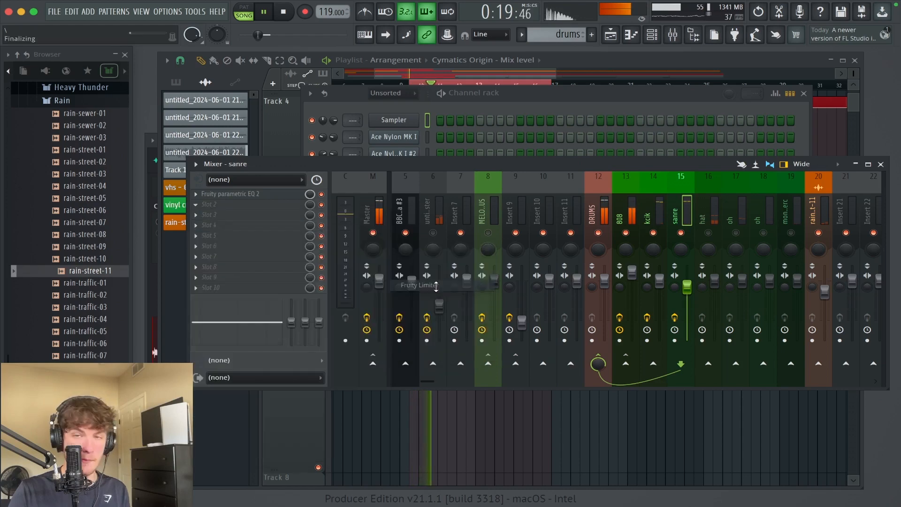
click(315, 173)
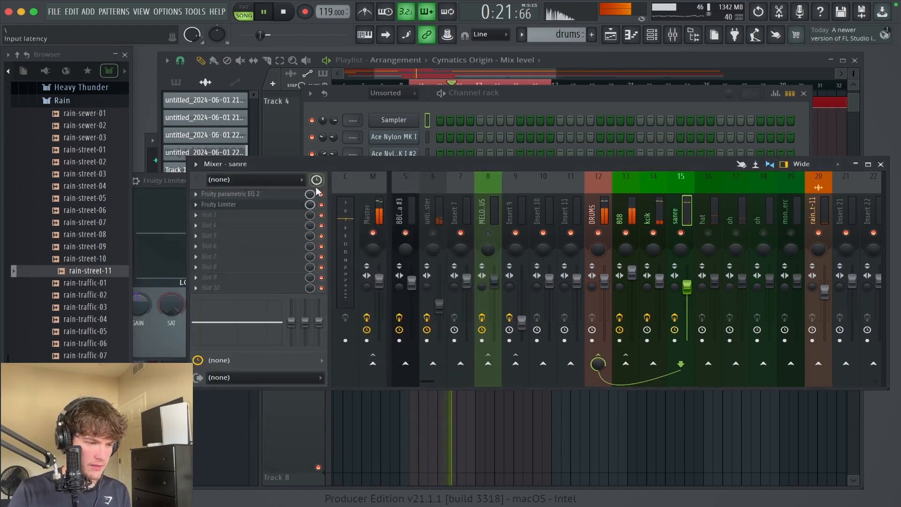
click(270, 204)
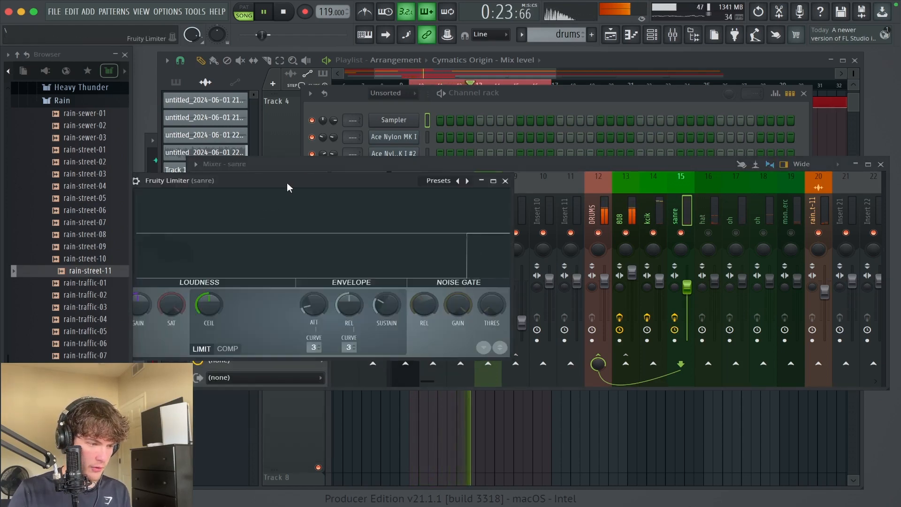
drag(291, 182, 398, 171)
mouse_move(336, 287)
mouse_down()
mouse_move(336, 306)
mouse_move(336, 284)
mouse_up()
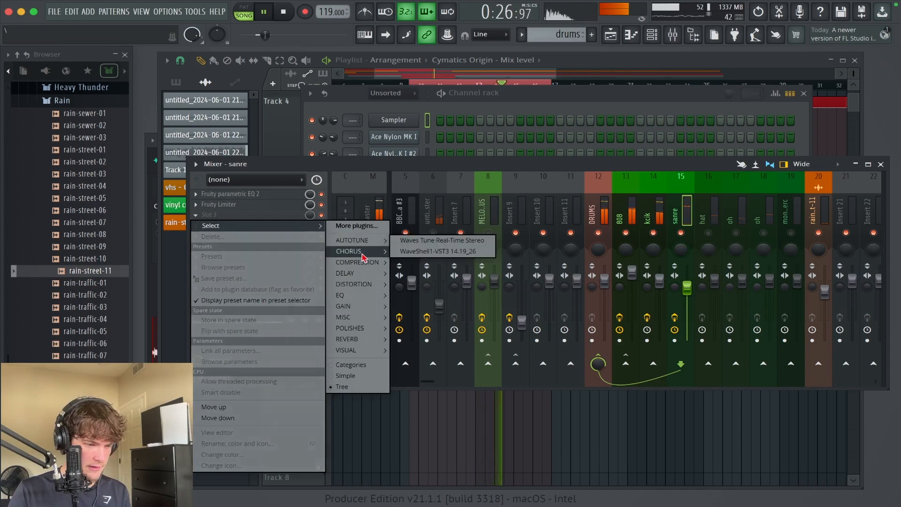
Step: Add Fruity Reeverb 2 to the sanre track at a reduced mix level, ordered ahead of the Fruity Limiter
mouse_move(361, 288)
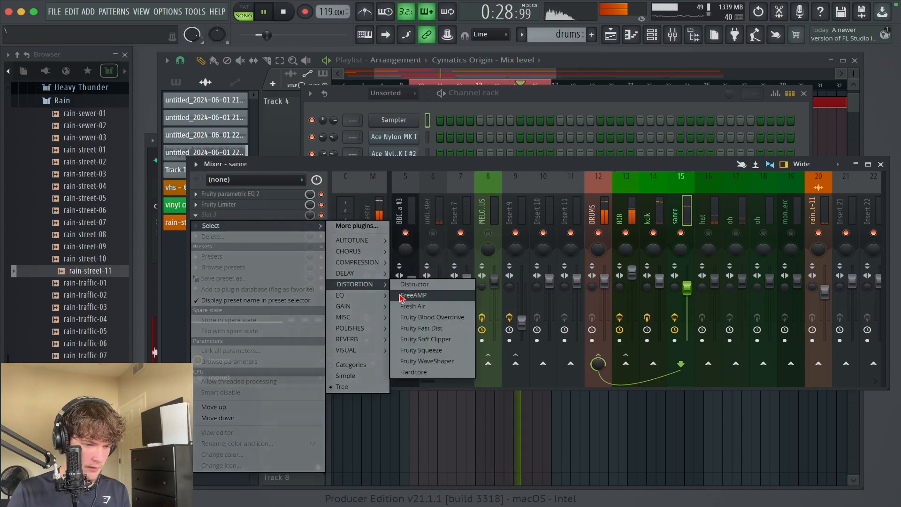
mouse_move(359, 339)
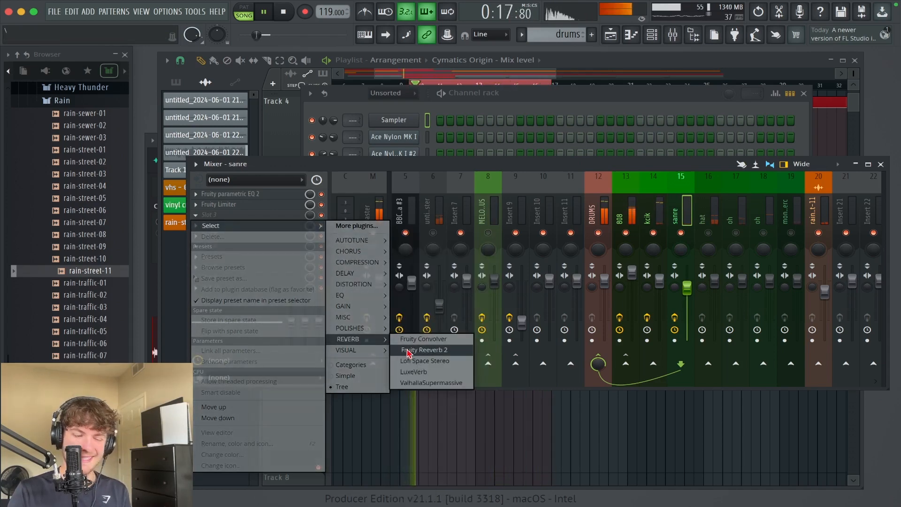
click(409, 351)
click(334, 74)
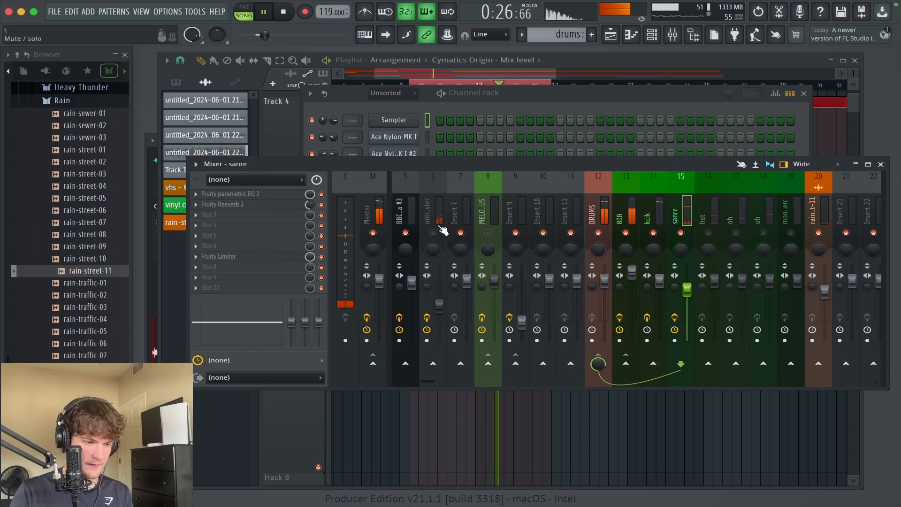
Step: Add Fruity parametric EQ 2 to the hat with the 20Hz + 18kHz cut preset and raise its high-pass cutoff to about 2 kHz
click(716, 241)
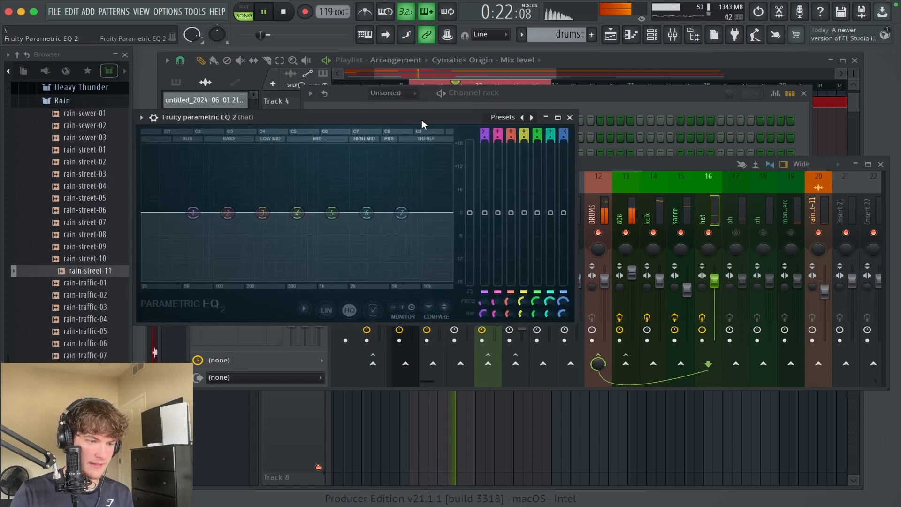
click(532, 117)
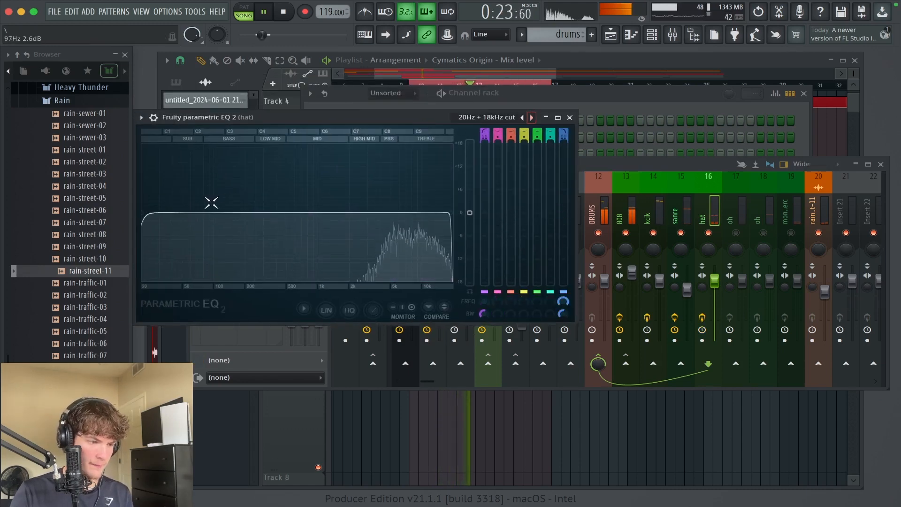
drag(169, 209, 346, 212)
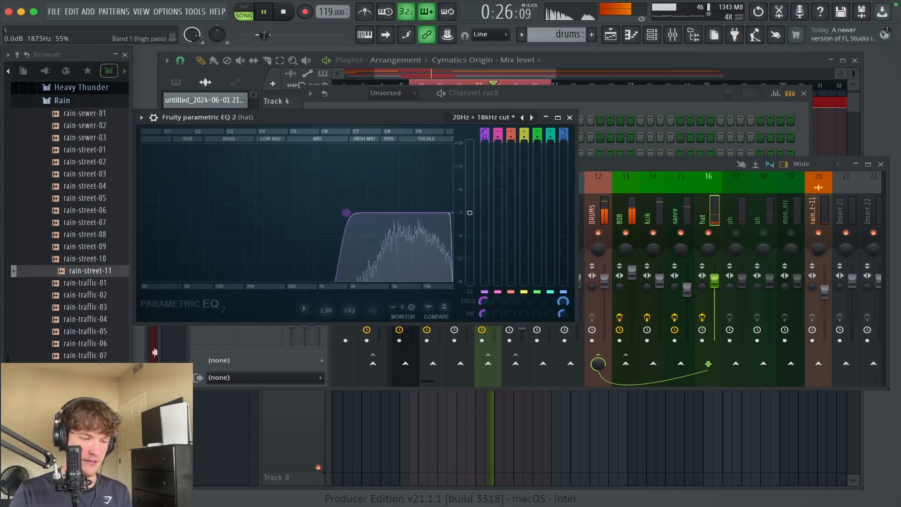
click(570, 119)
Step: Add Fruity Delay 3 to the hat's second effect slot and set its delay model to ping pong
click(271, 204)
mouse_move(364, 265)
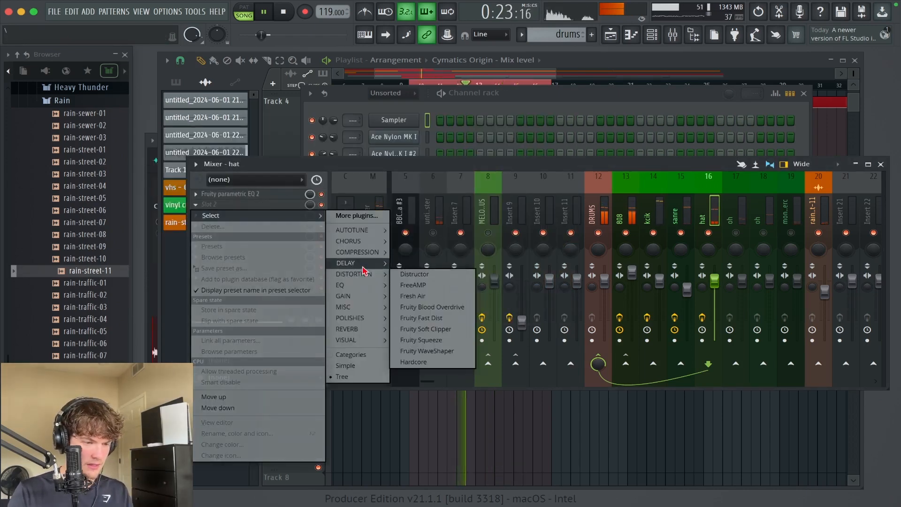
click(419, 274)
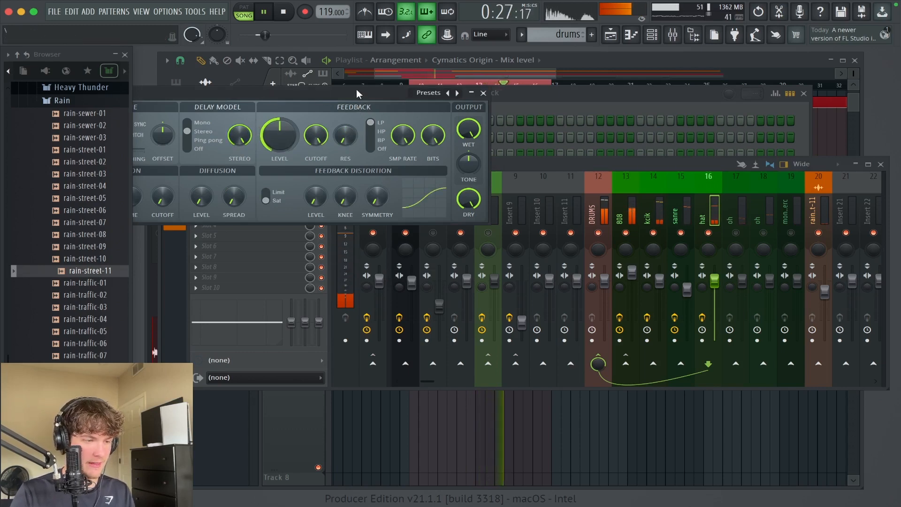
drag(356, 92, 510, 105)
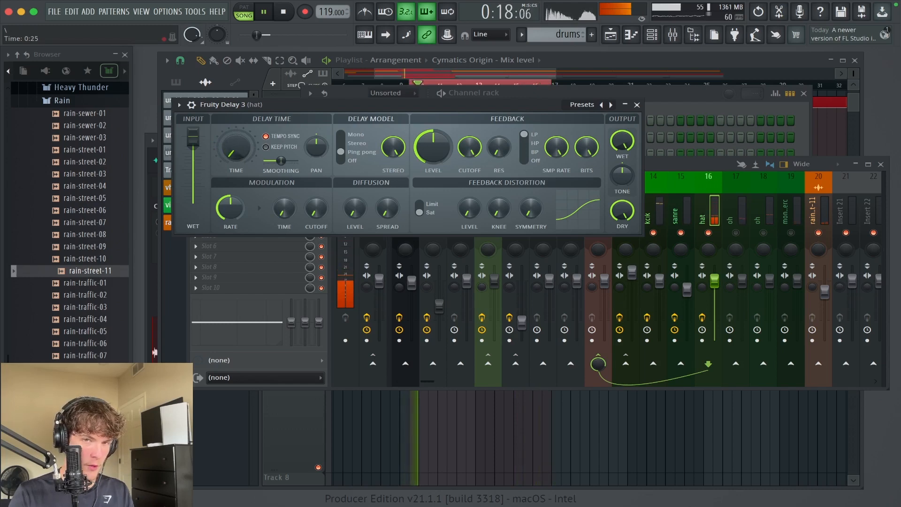
Step: Lower the hat delay's wet output, enable Keep pitch, set the feedback level to about 20%, and reduce the hat track's volume
key(space)
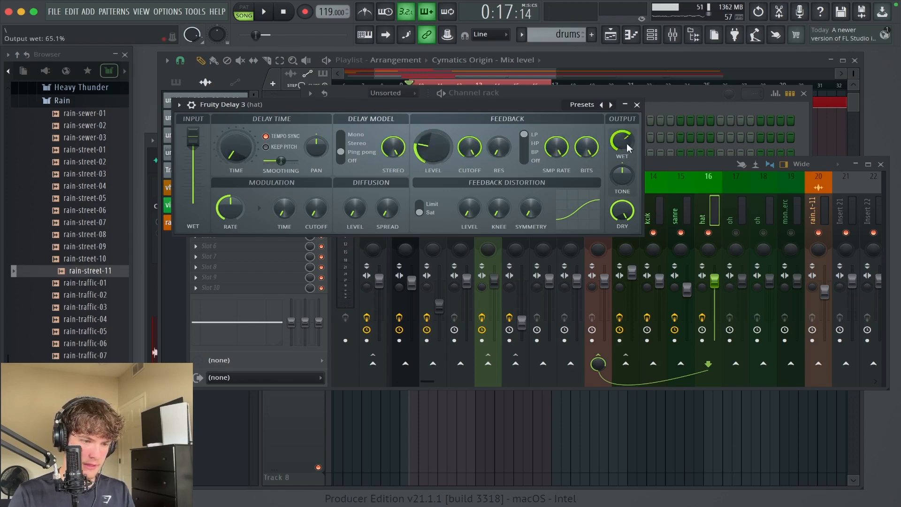
key(space)
drag(628, 149, 628, 160)
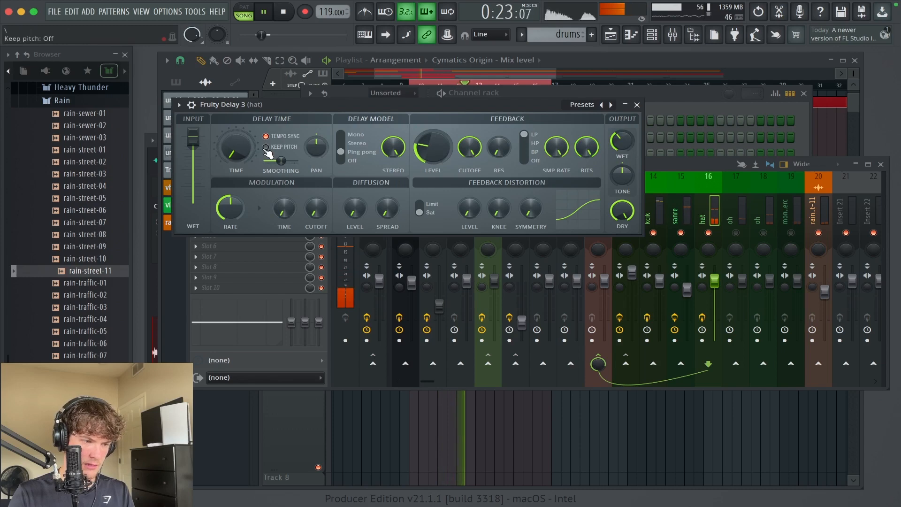
mouse_move(433, 147)
mouse_down()
mouse_move(433, 131)
mouse_move(433, 152)
mouse_up()
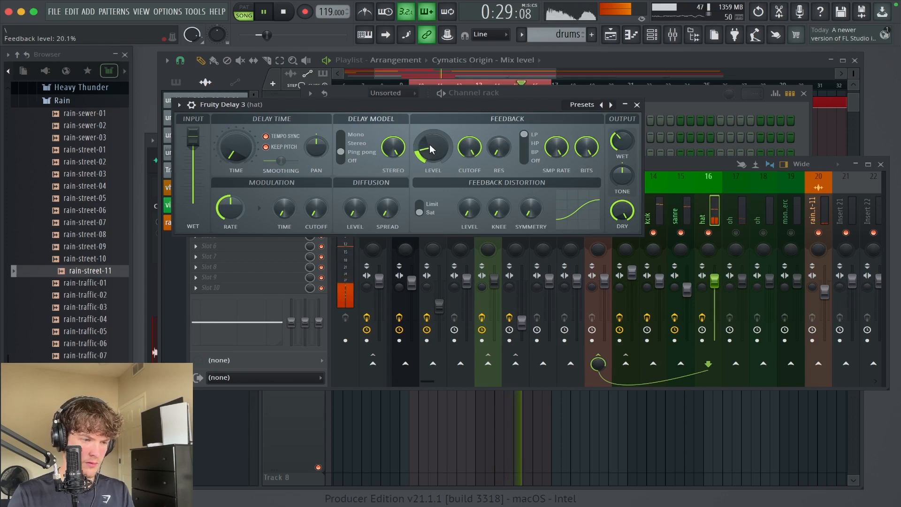
scroll(430, 150, down, 2)
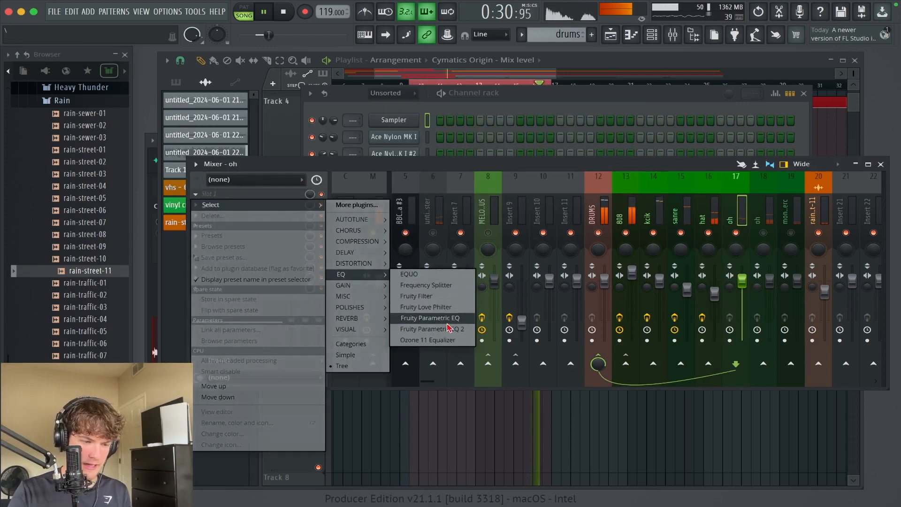
Step: Add Fruity parametric EQ 2 and Fruity Blood Overdrive to the first two effect slots of the oh track on insert 17
click(449, 324)
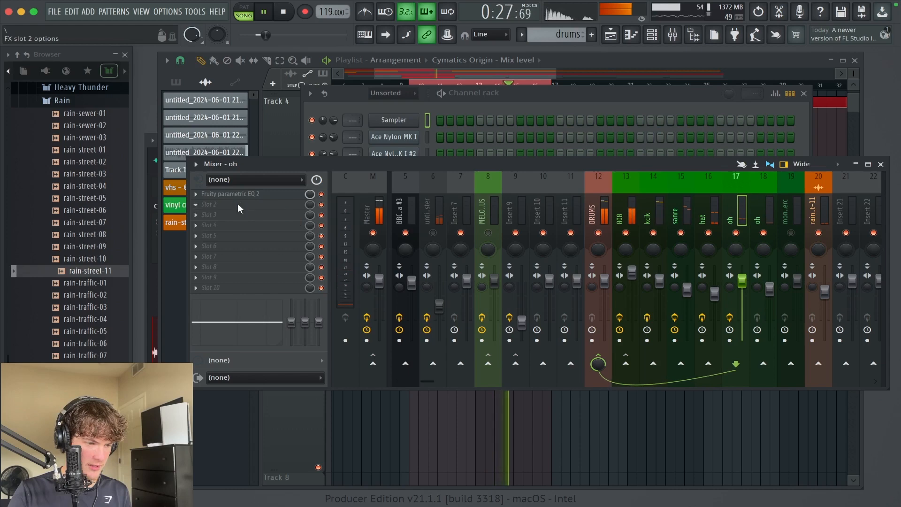
click(240, 208)
mouse_move(355, 274)
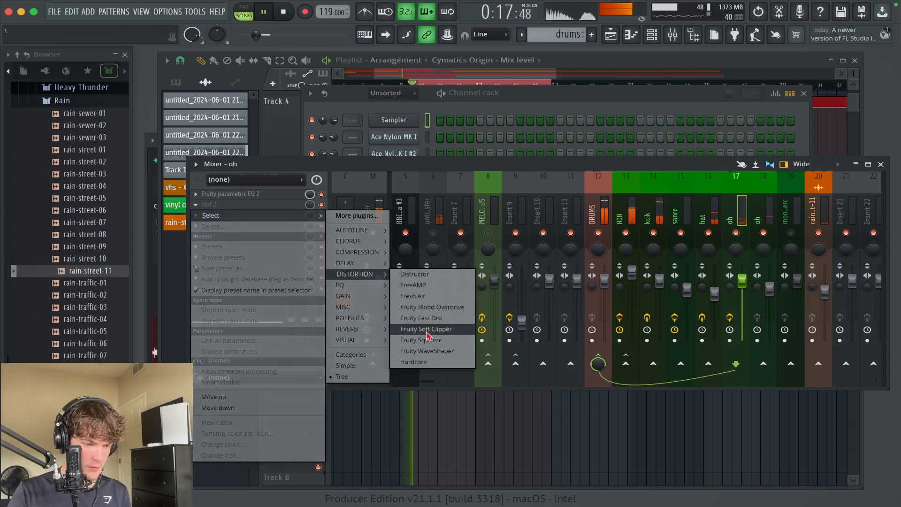
click(429, 307)
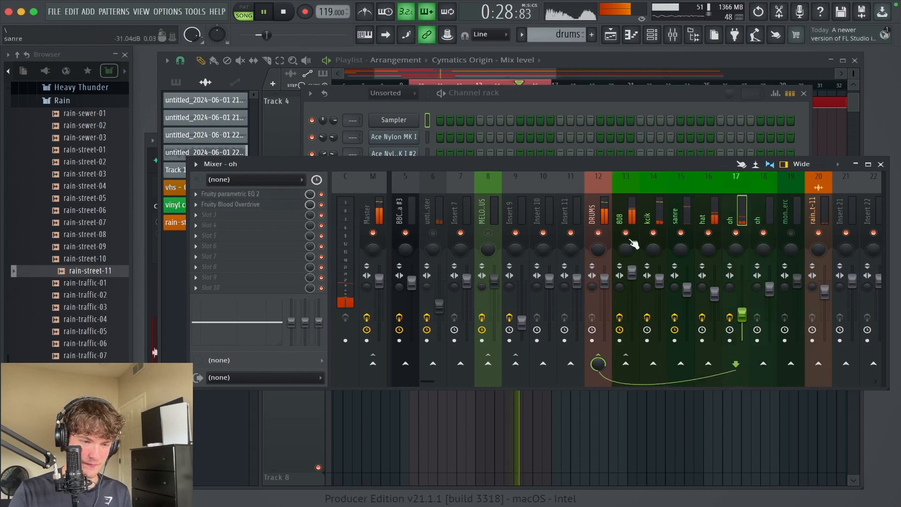
Step: Add the CLA-3A Stereo compressor to the first effect slot of the DRUMS bus and close its editor
click(595, 213)
click(236, 192)
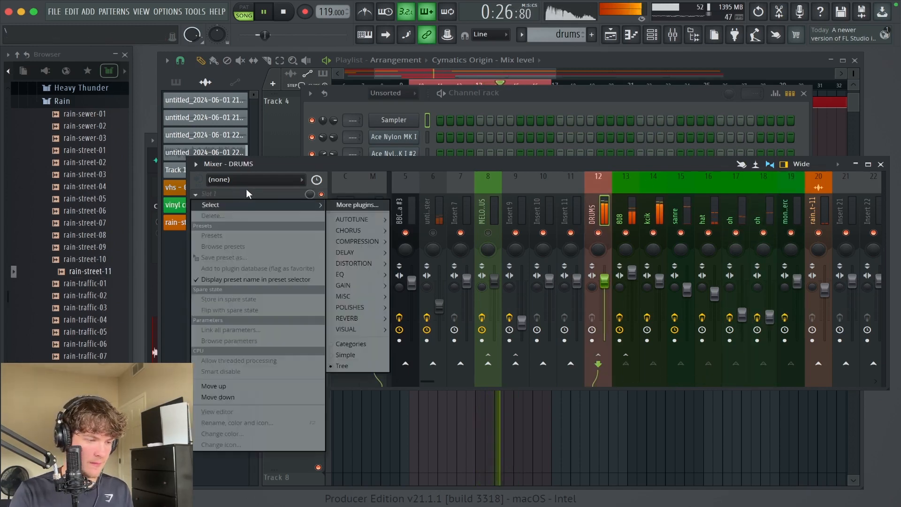
mouse_move(372, 232)
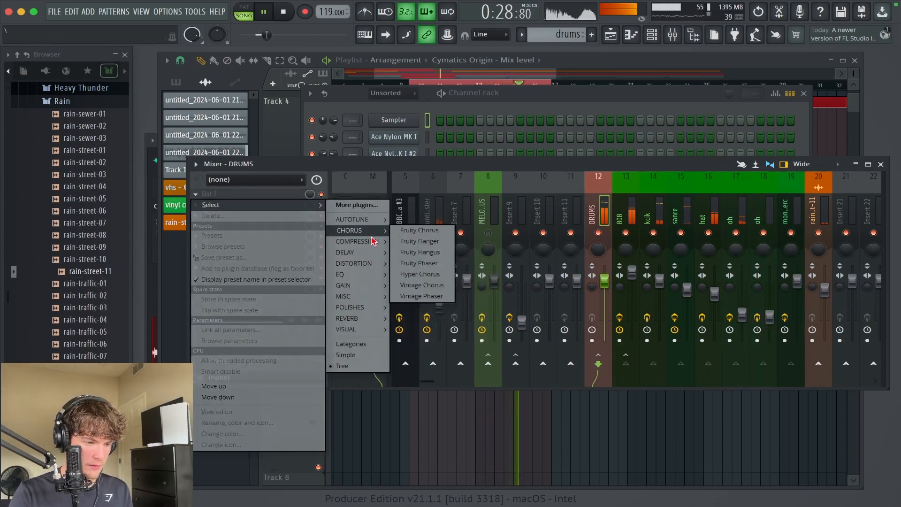
click(407, 244)
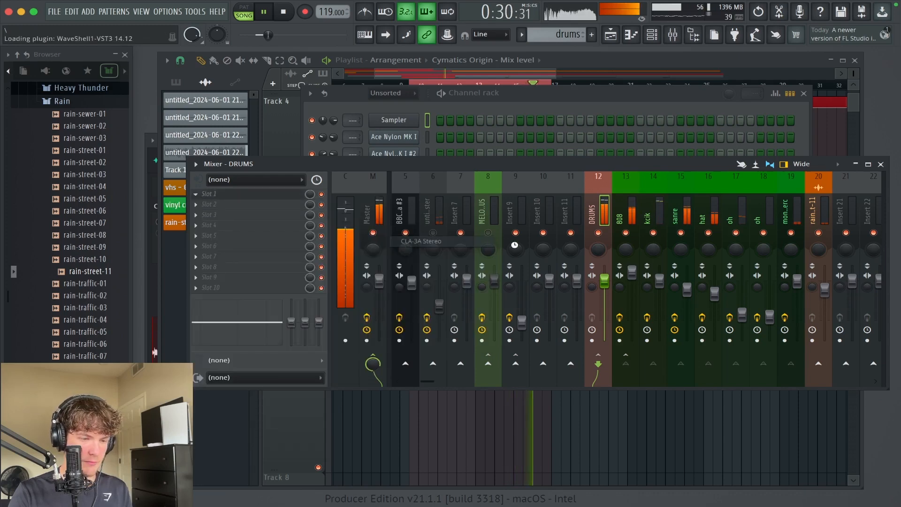
drag(209, 64, 420, 89)
click(575, 94)
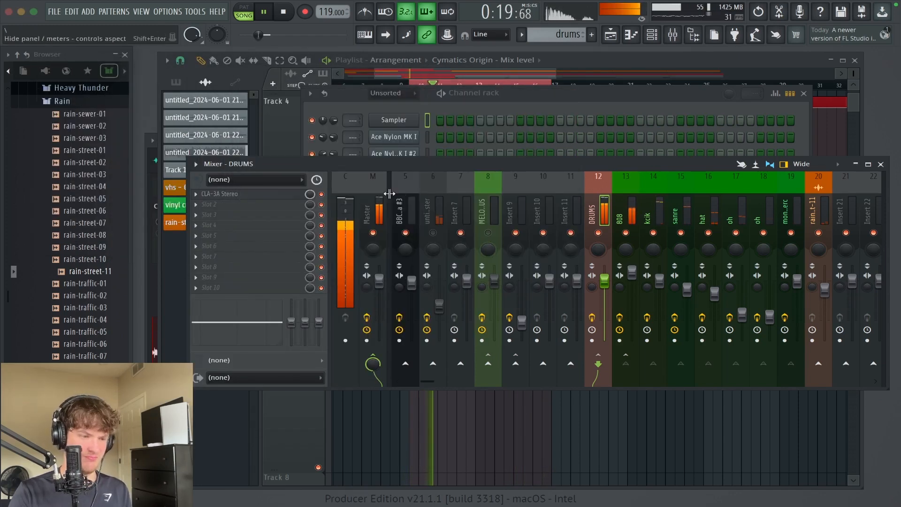
Step: Review the CLA-3A Stereo settings on the DRUMS bus and lower the bus volume slightly
drag(604, 281, 605, 296)
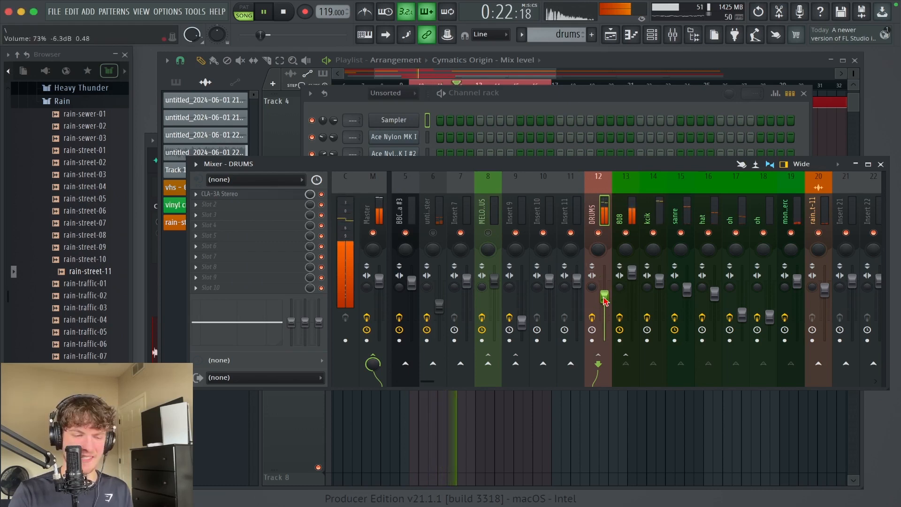
click(228, 194)
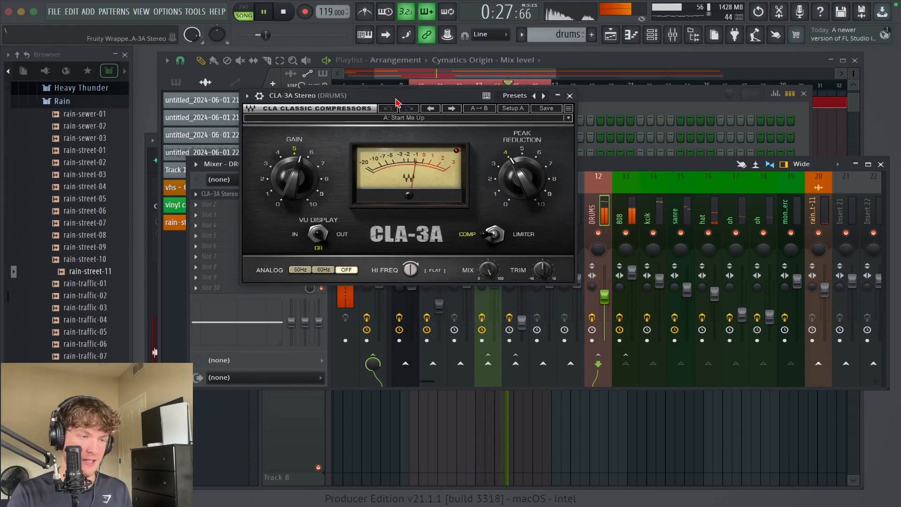
drag(402, 101, 475, 112)
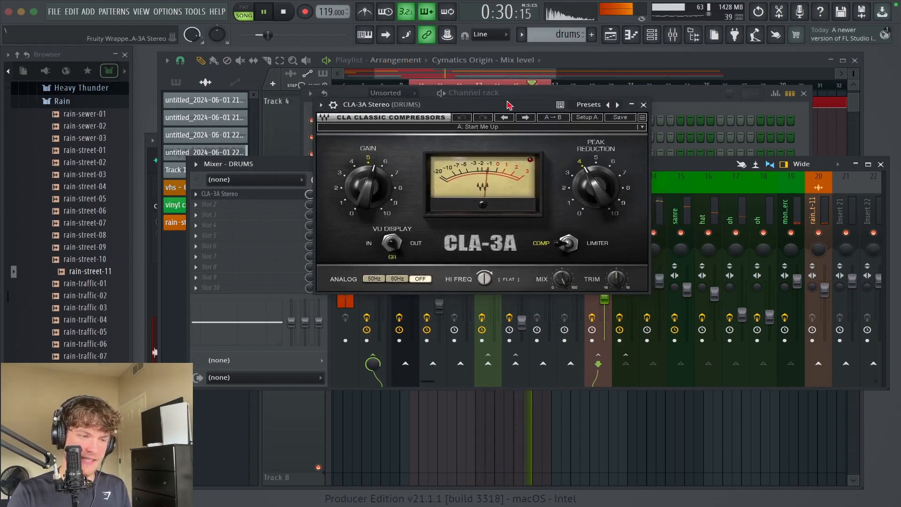
click(643, 106)
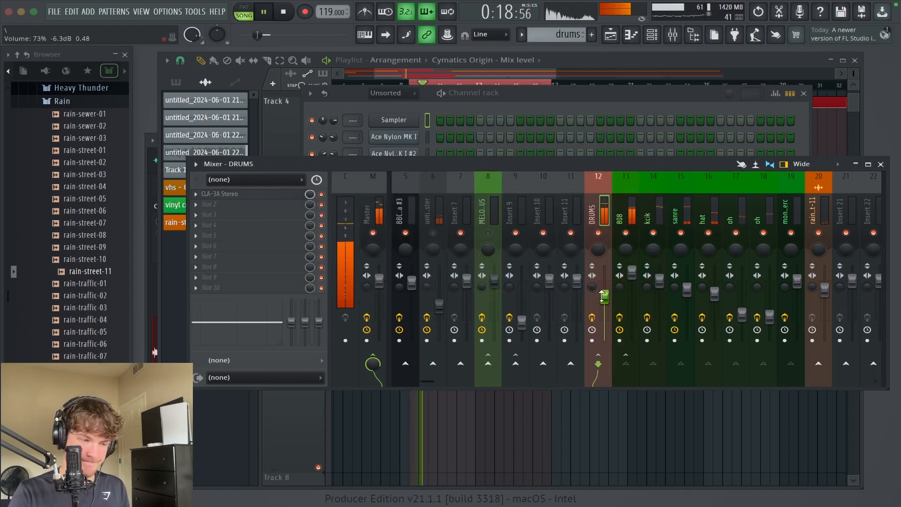
drag(603, 299, 603, 287)
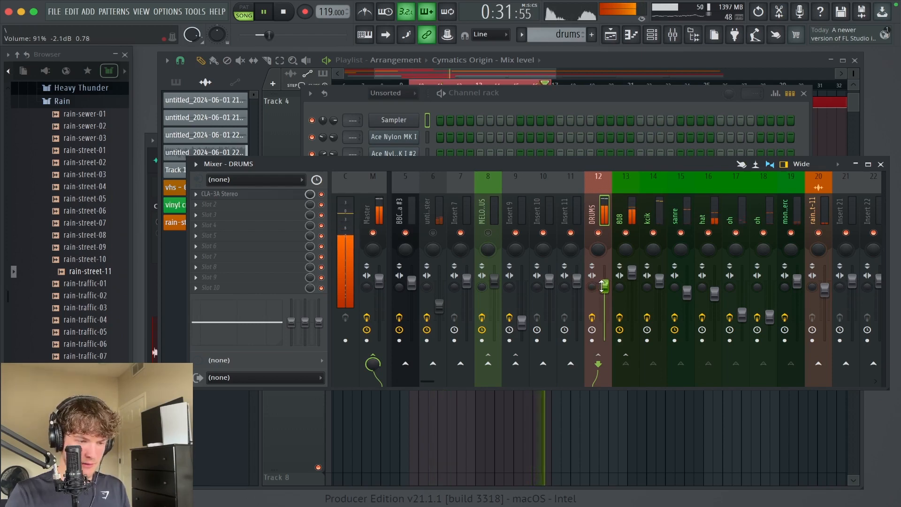
Step: Unmute the melody sample on insert 6, drop its volume to zero, and bring it up to about 84% (-3.7 dB)
click(433, 232)
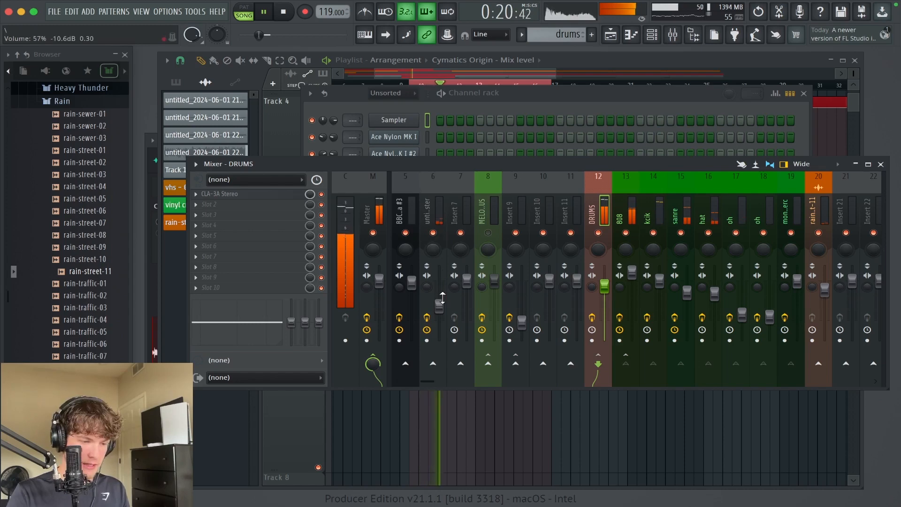
drag(440, 305, 439, 340)
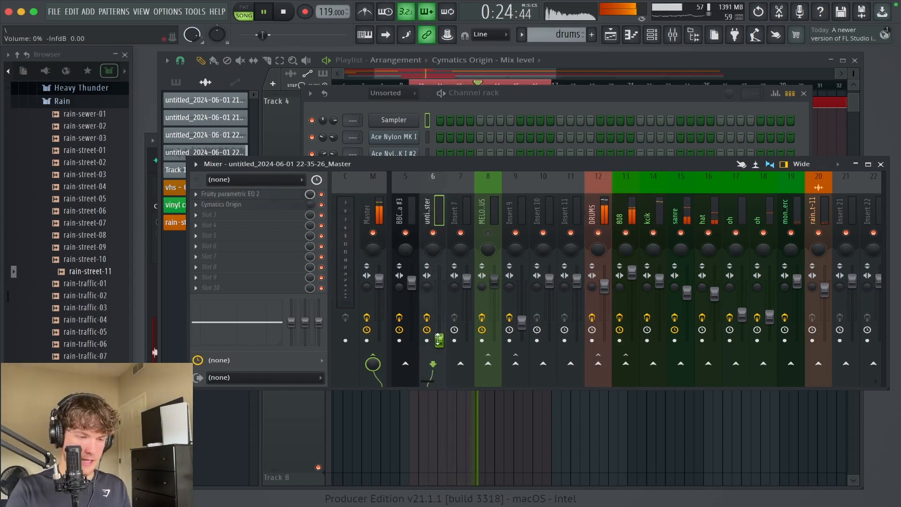
drag(438, 339, 439, 298)
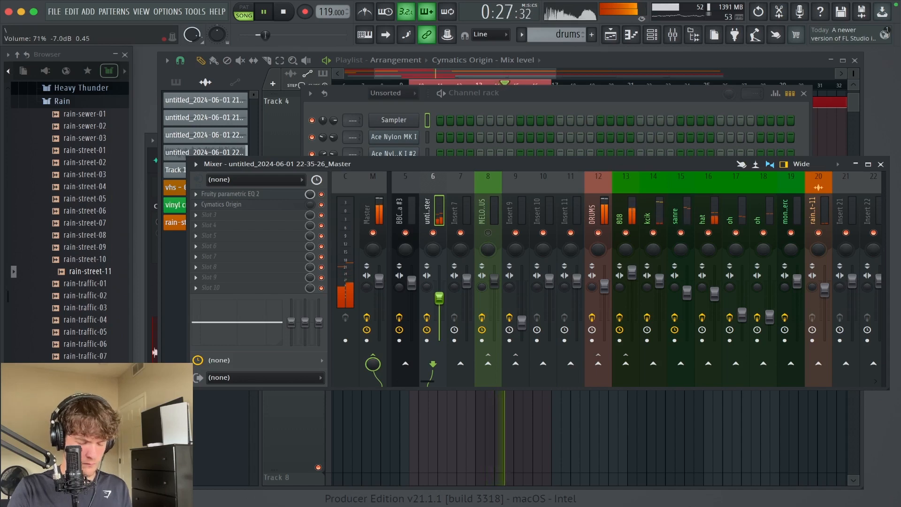
drag(439, 298, 439, 290)
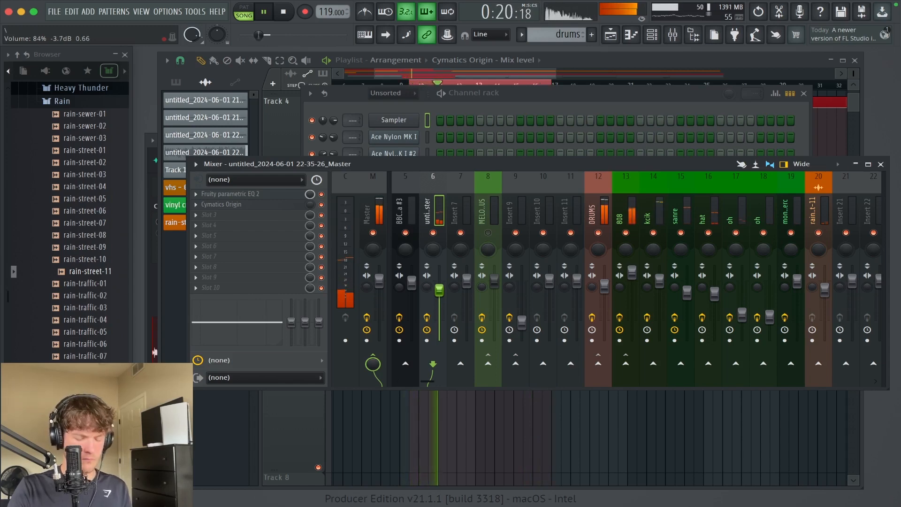
Step: Check the rain-street-11 track's volume against the drums and reselect the melody sample's track on insert 6
click(822, 209)
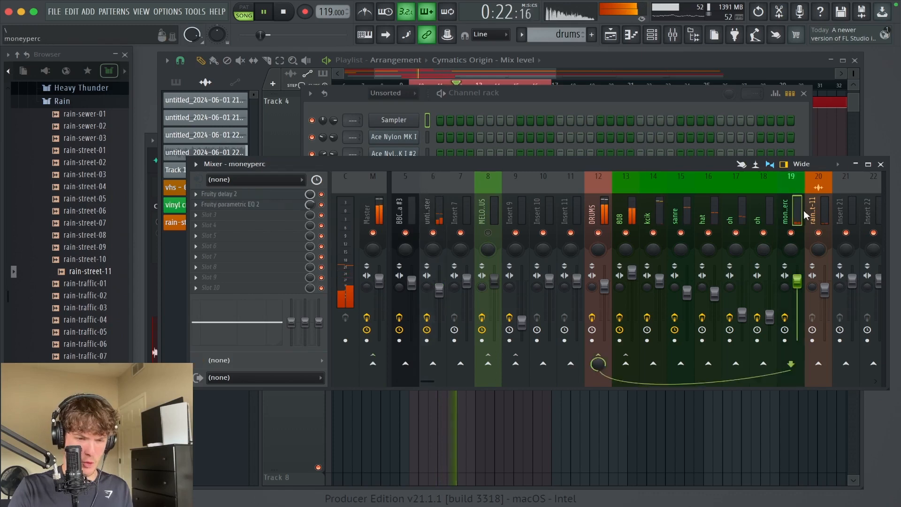
mouse_move(825, 289)
mouse_down()
mouse_move(825, 279)
mouse_move(825, 290)
mouse_up()
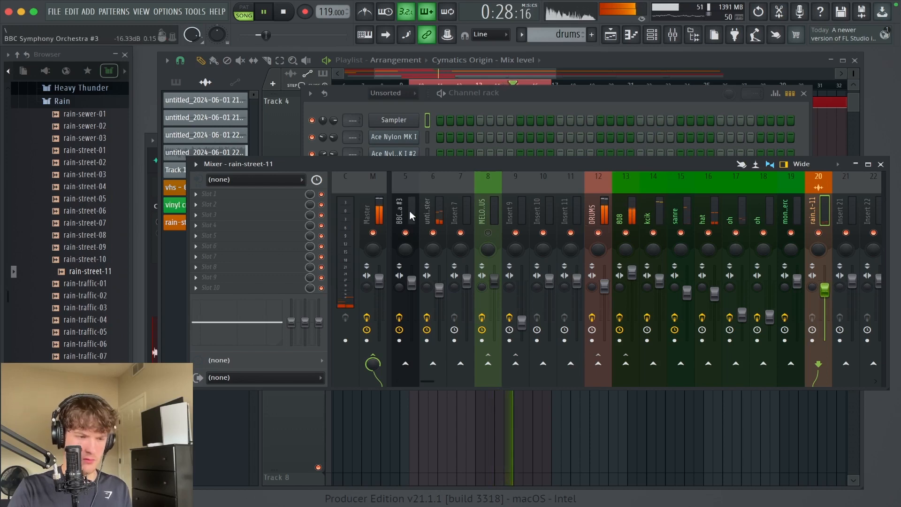
click(431, 207)
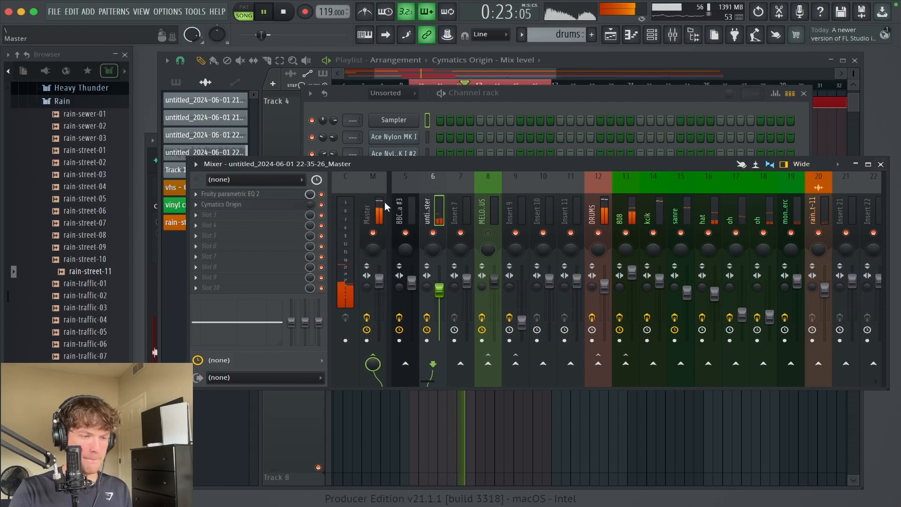
Step: Switch from the mixer to the playlist and play the first drum section from around bar 13
key(F9)
super+right_click(550, 448)
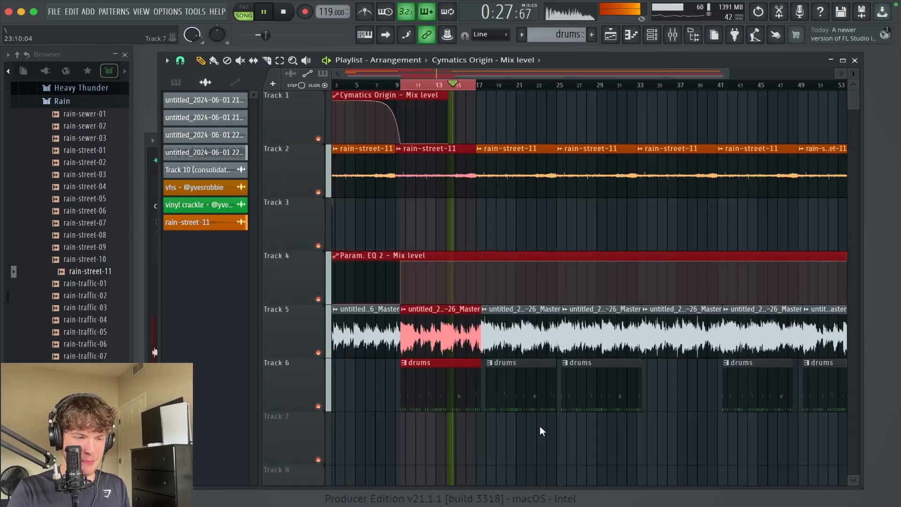
super+click(457, 86)
super+click(441, 85)
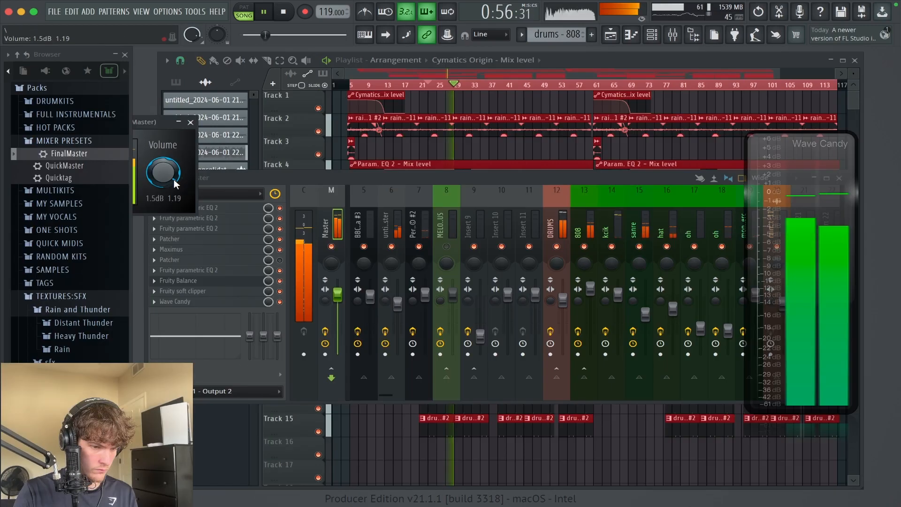
Step: Toggle the Master track's effects for comparison, stop playback, and move the Wave Candy meter clear of the mixer
click(331, 332)
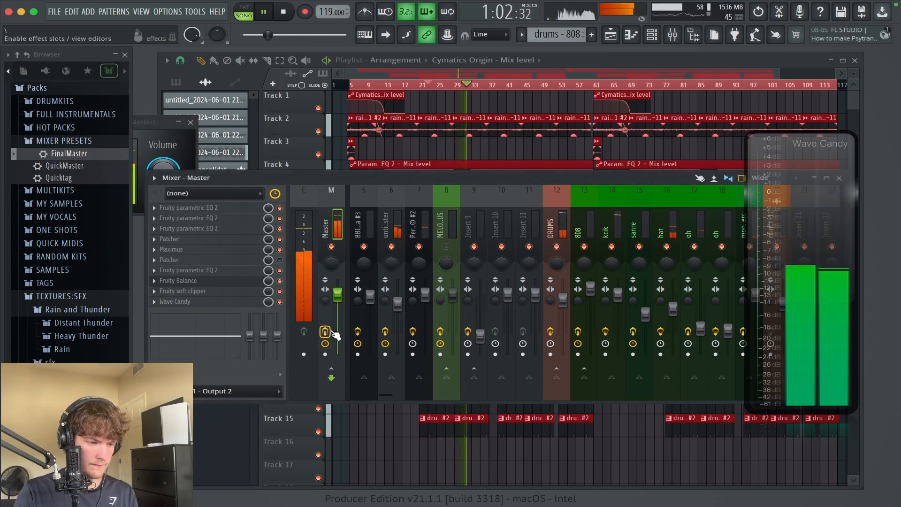
key(space)
drag(817, 168, 47, 186)
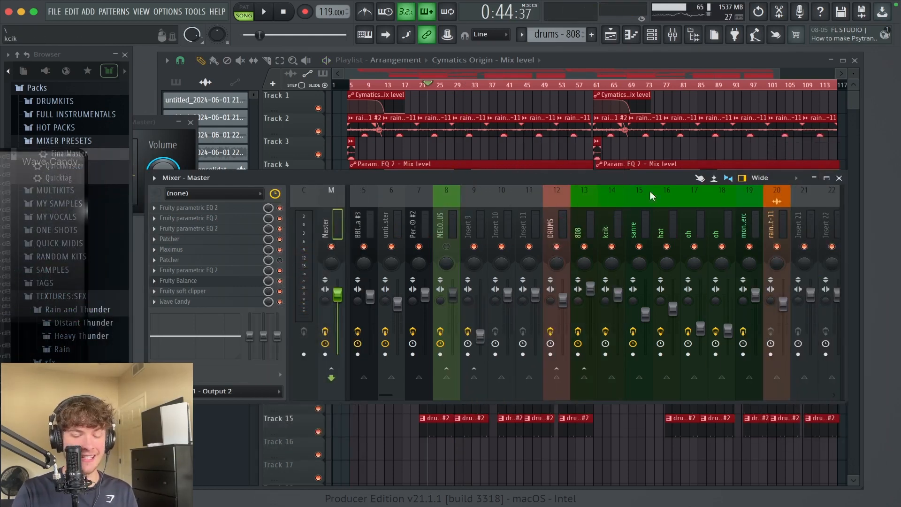